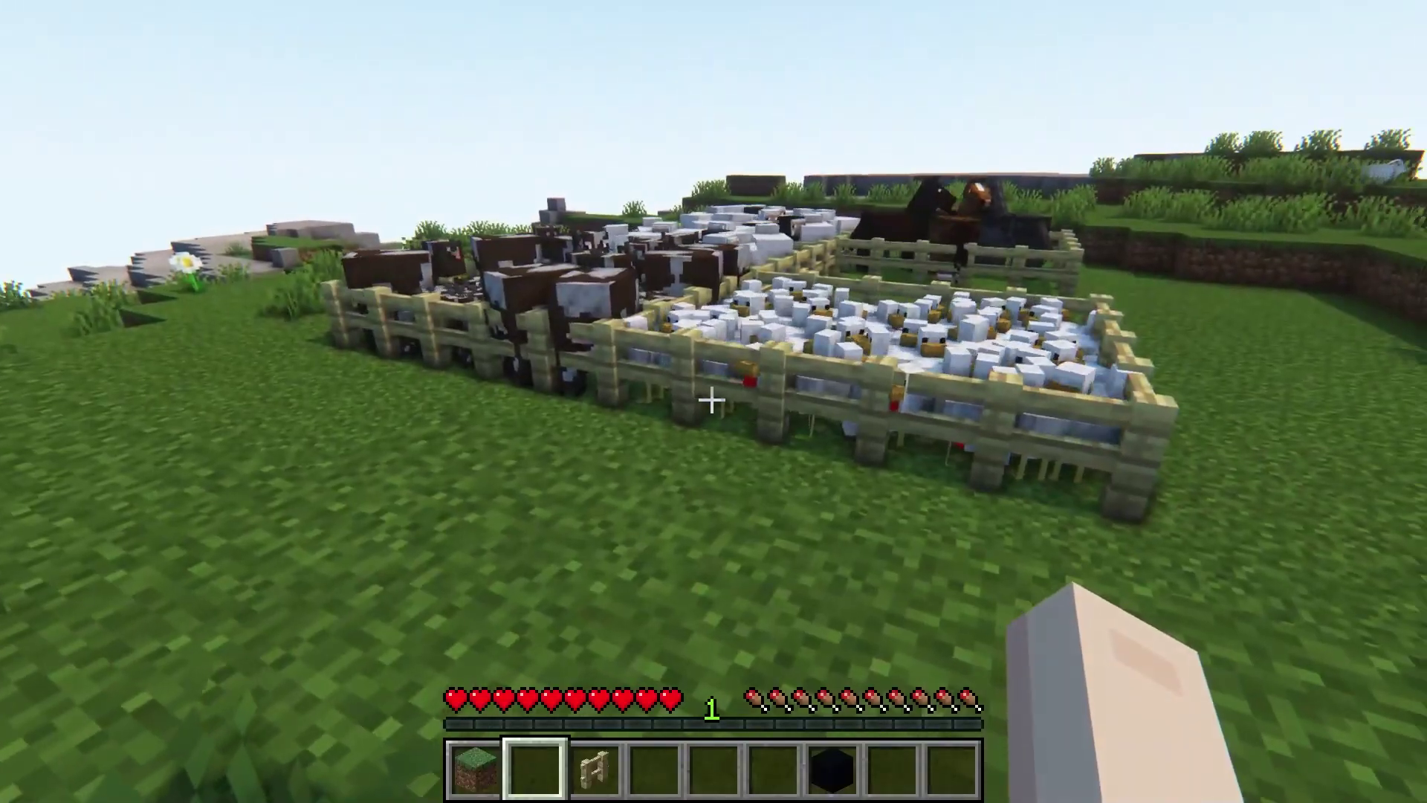
Step: Walk into the empty area between the sheep, chicken and horse pens and type 'kill all' in chat
key("w")
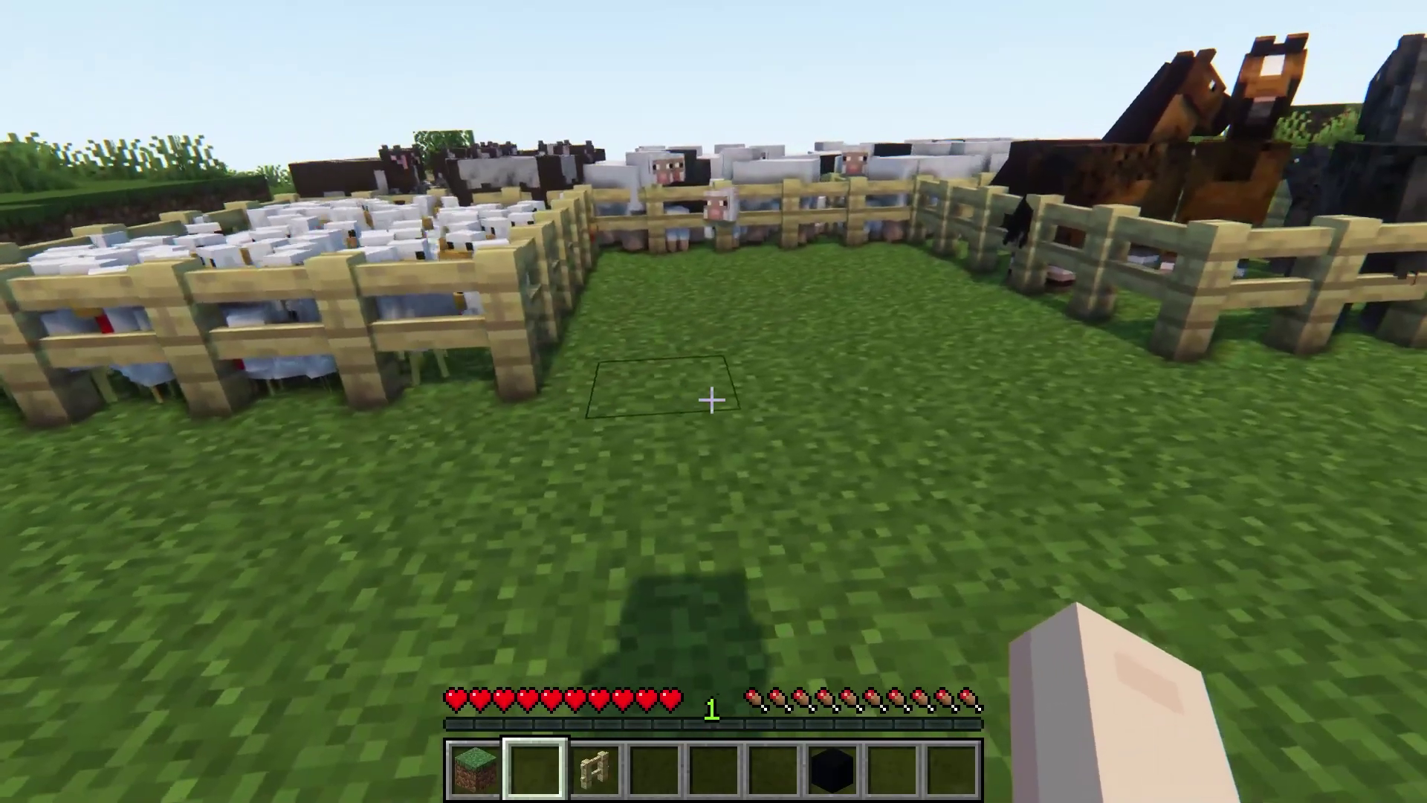
key("w")
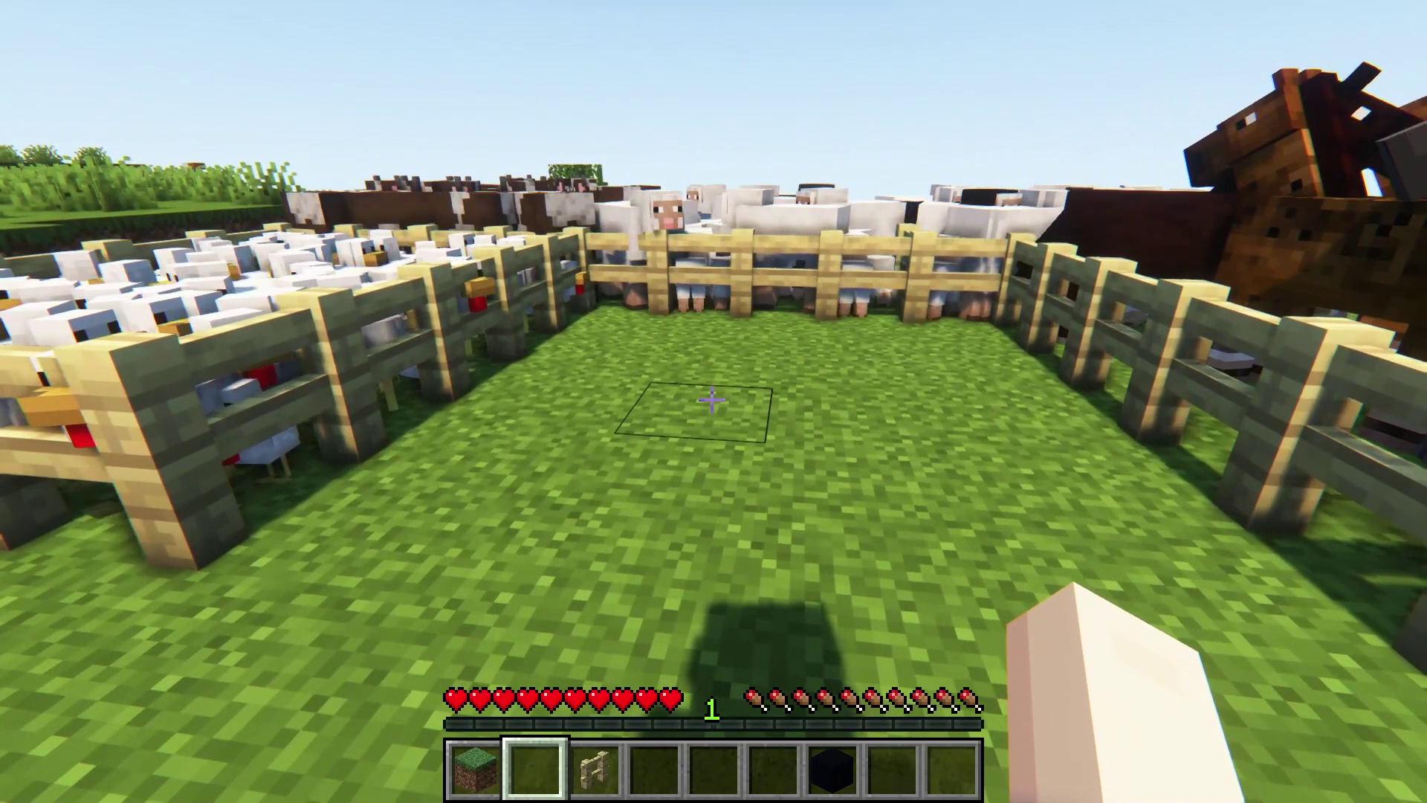
key("slash")
type("ki")
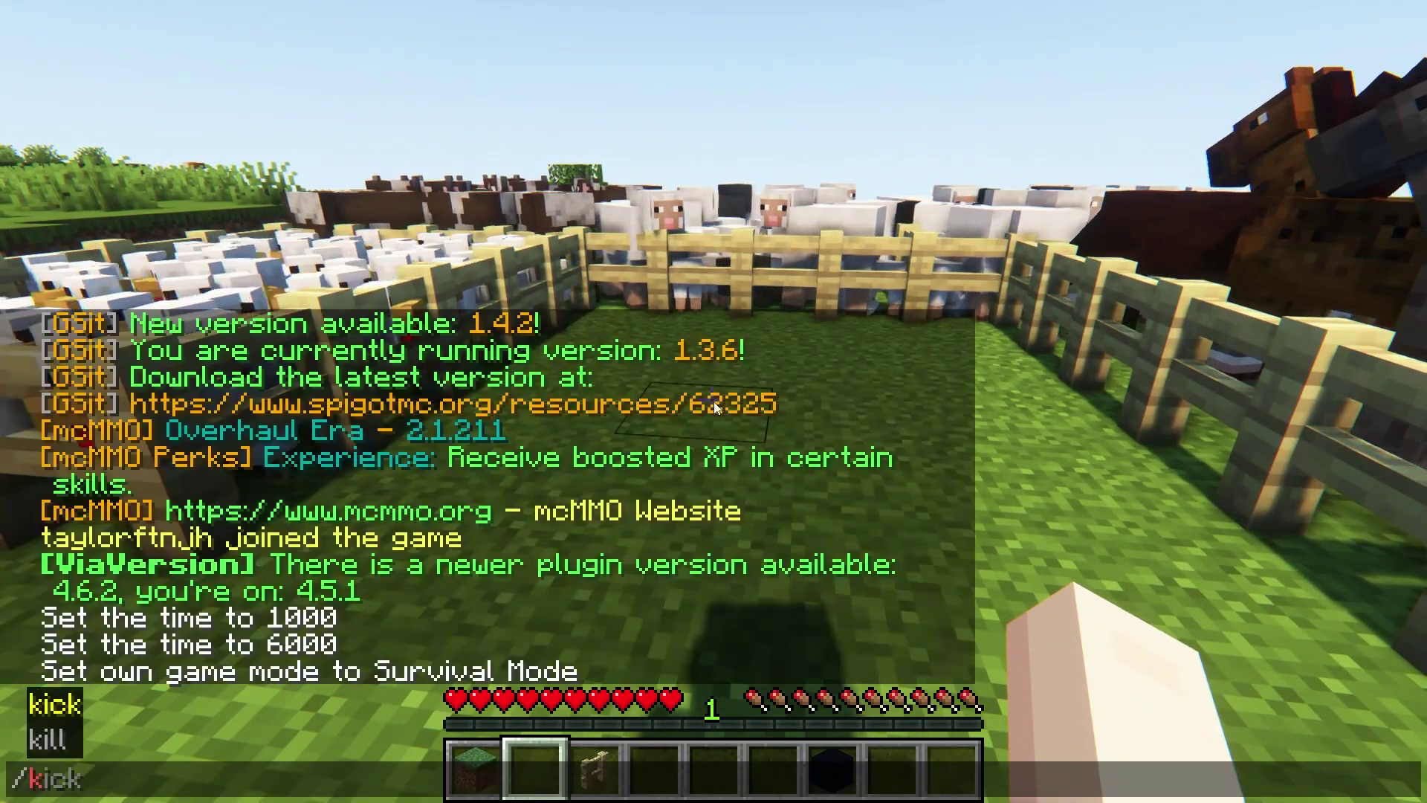
type("ll all")
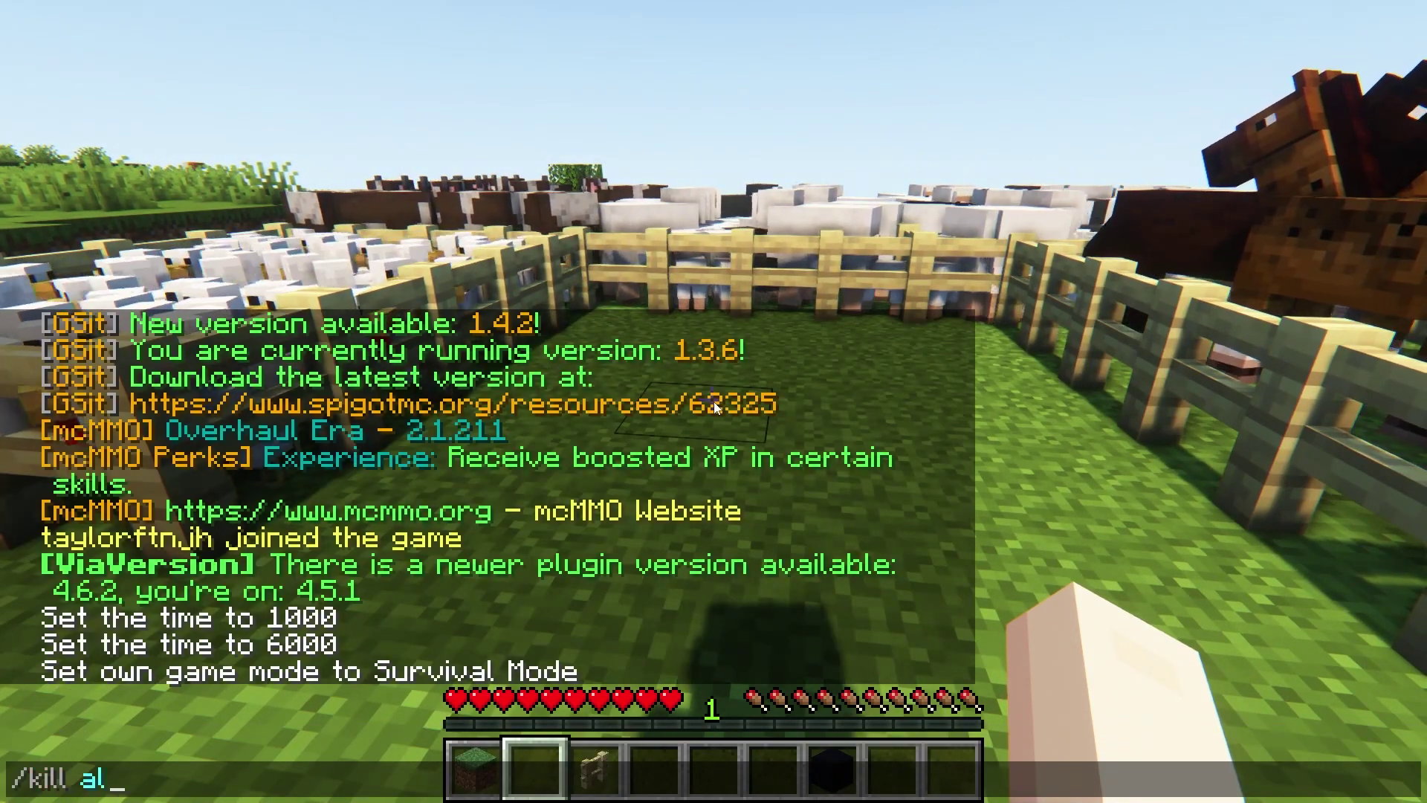
Step: Change the command target to @, then use the Stick Of Stacking from slot 6 on the Pig (9) stack
key("BackSpace")
key("BackSpace")
key("BackSpace")
type("@")
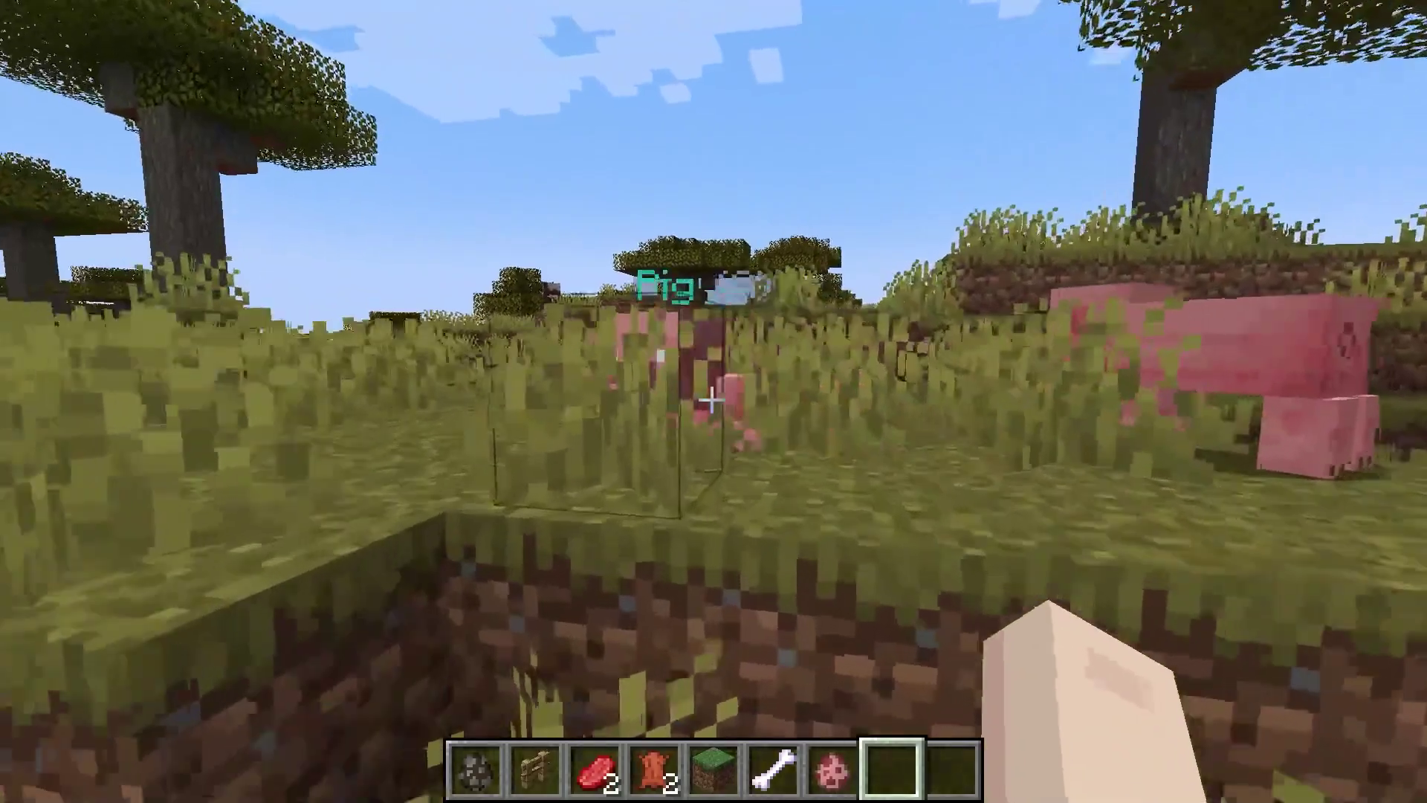
key("6")
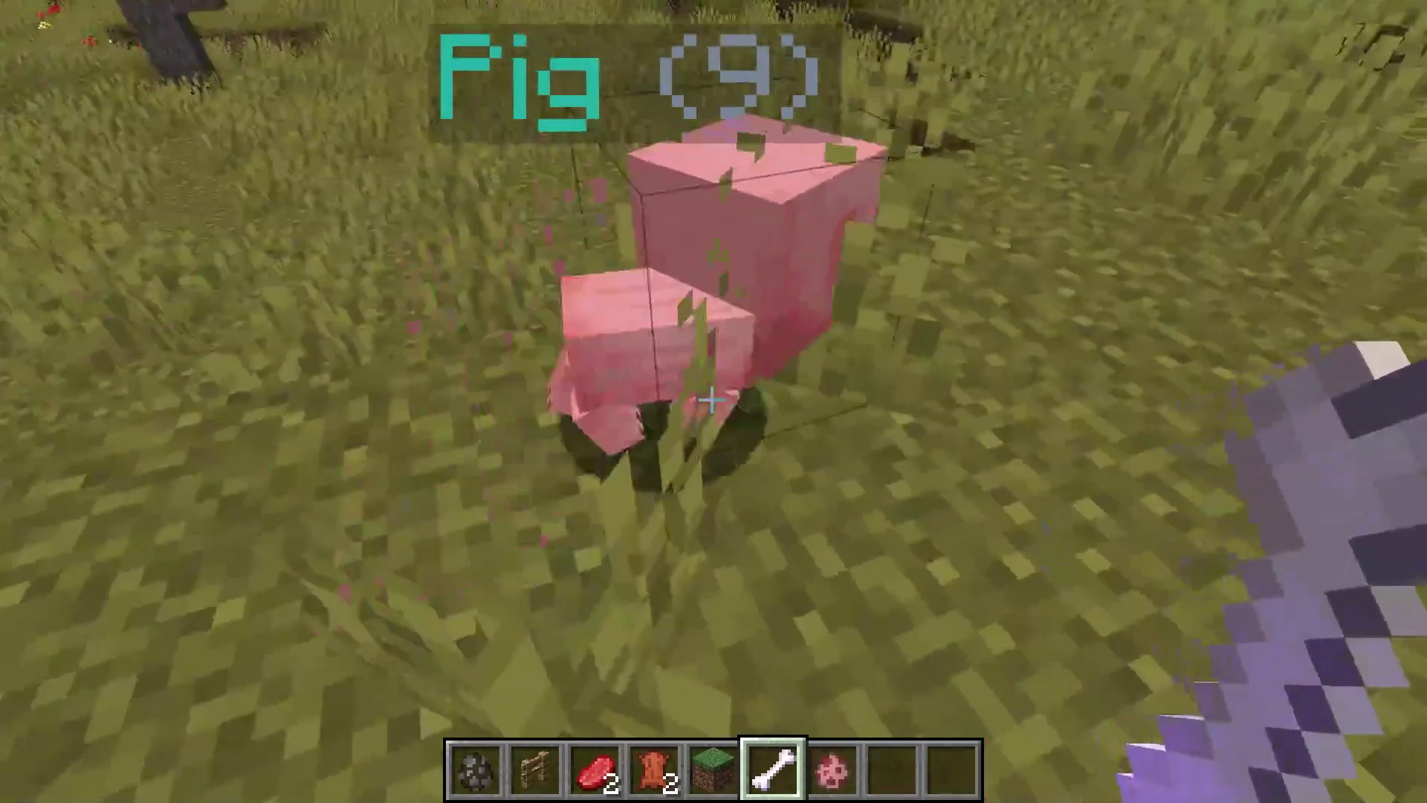
right_click(711, 400)
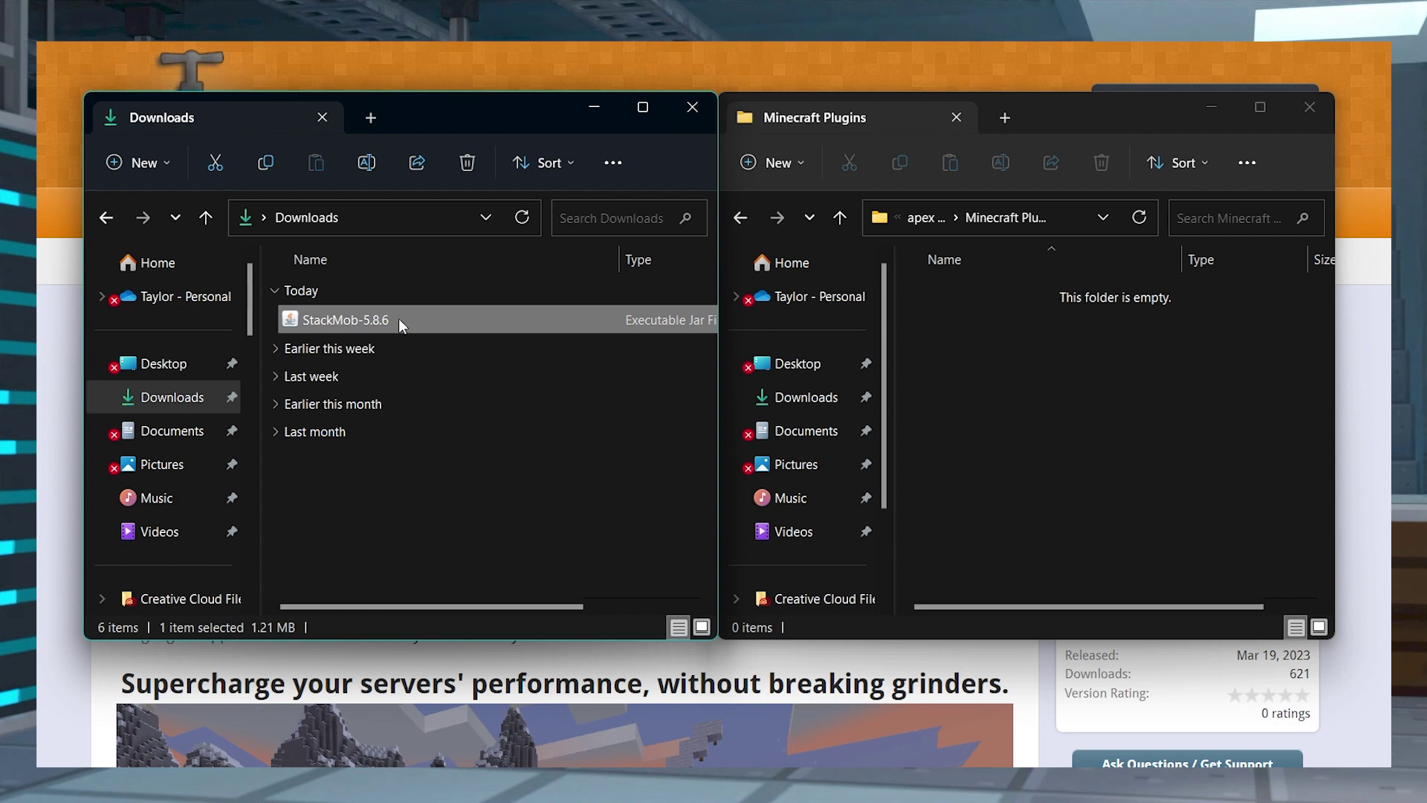
Step: Copy StackMob-5.8.6 from Downloads into Minecraft Plugins, then open the server's plugins folder
left_click_drag(399, 318, 938, 367)
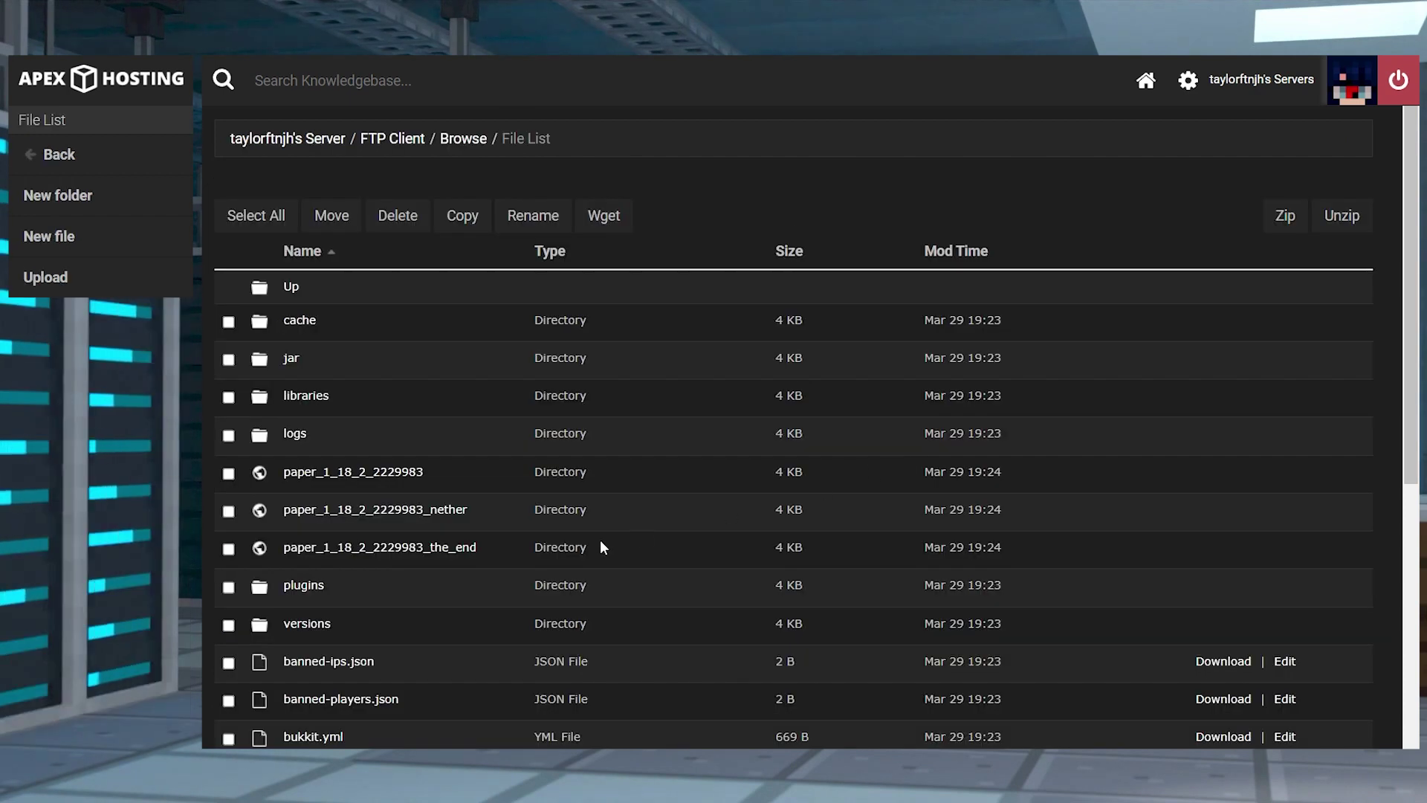
left_click(304, 586)
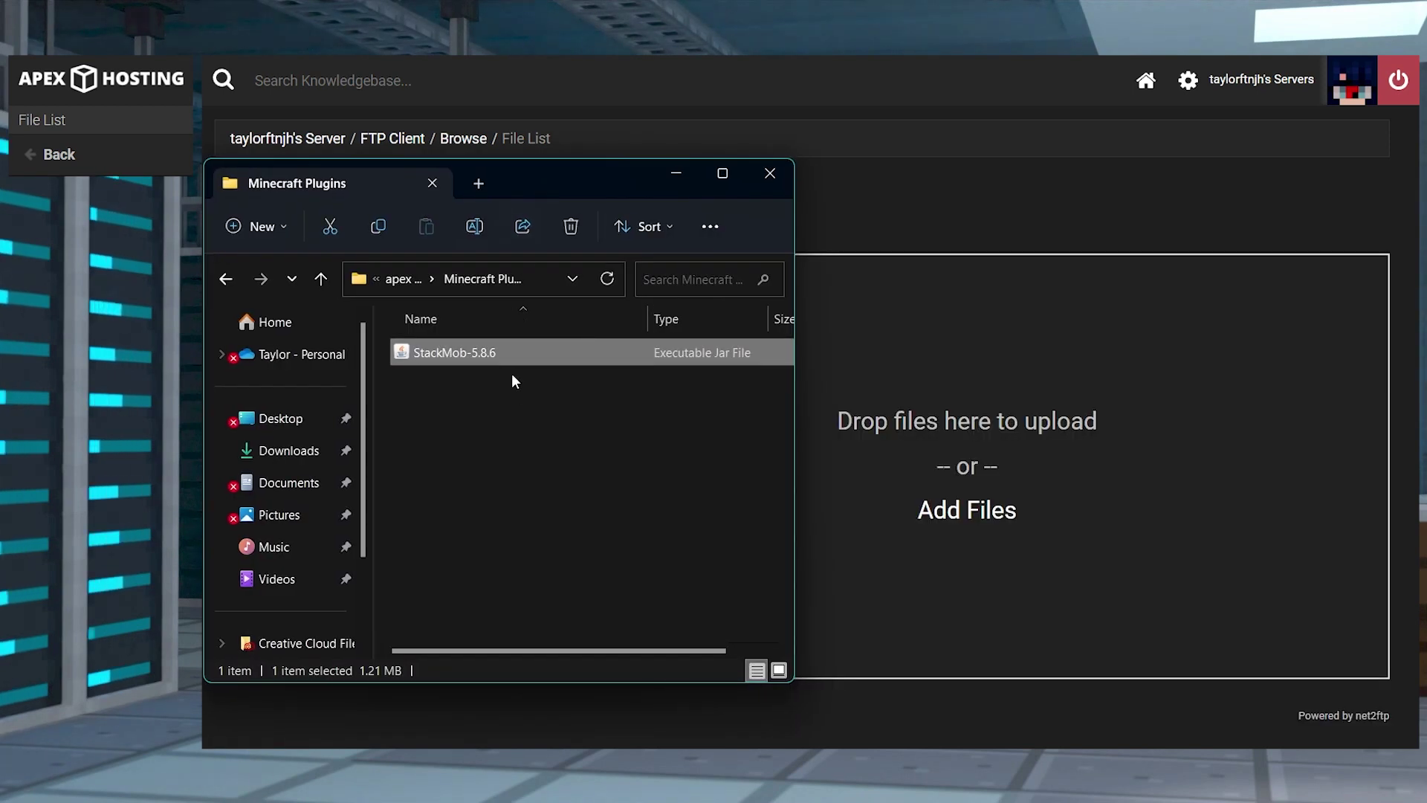
Step: Upload StackMob-5.8.6.jar into the server's plugins folder in Apex Hosting Panel
left_click(498, 385)
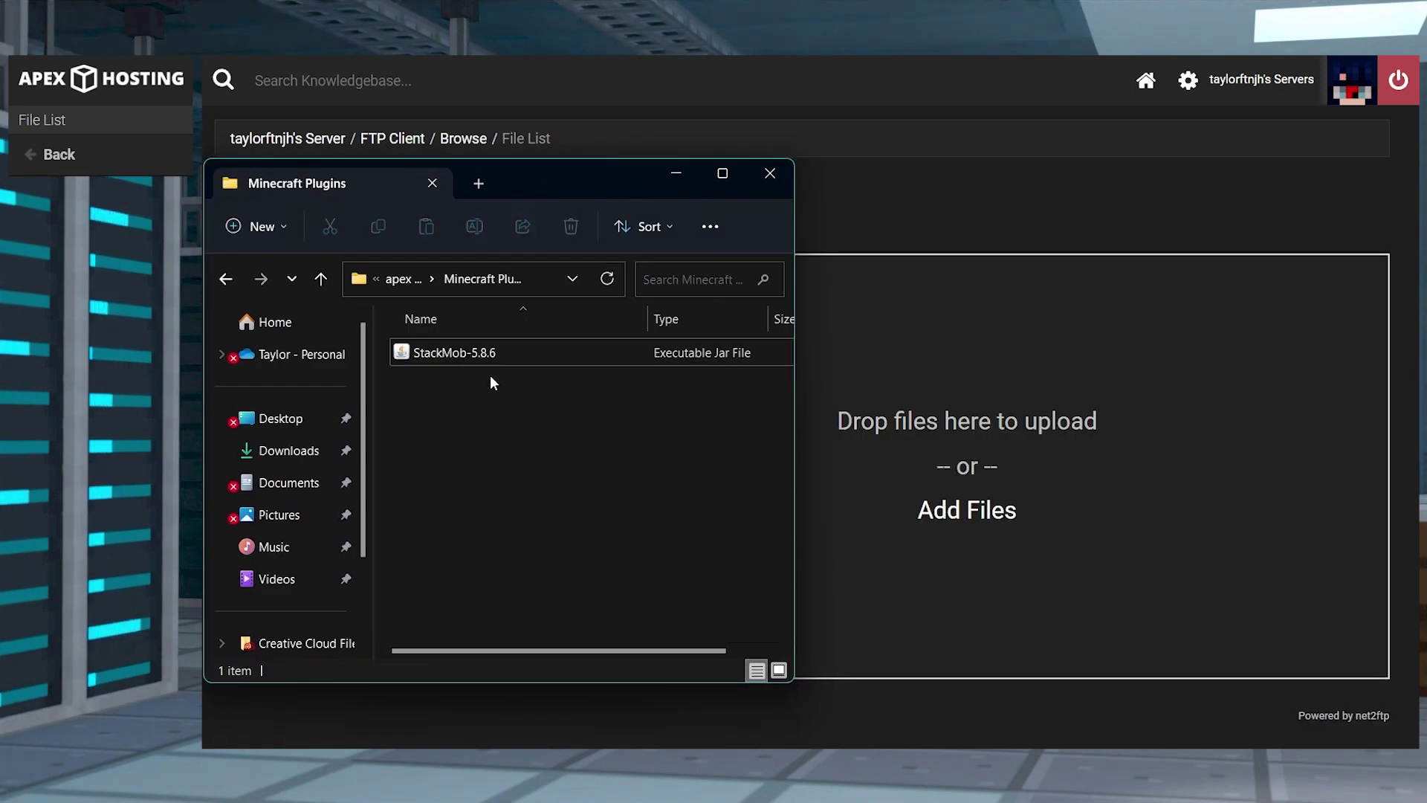
left_click_drag(468, 351, 975, 425)
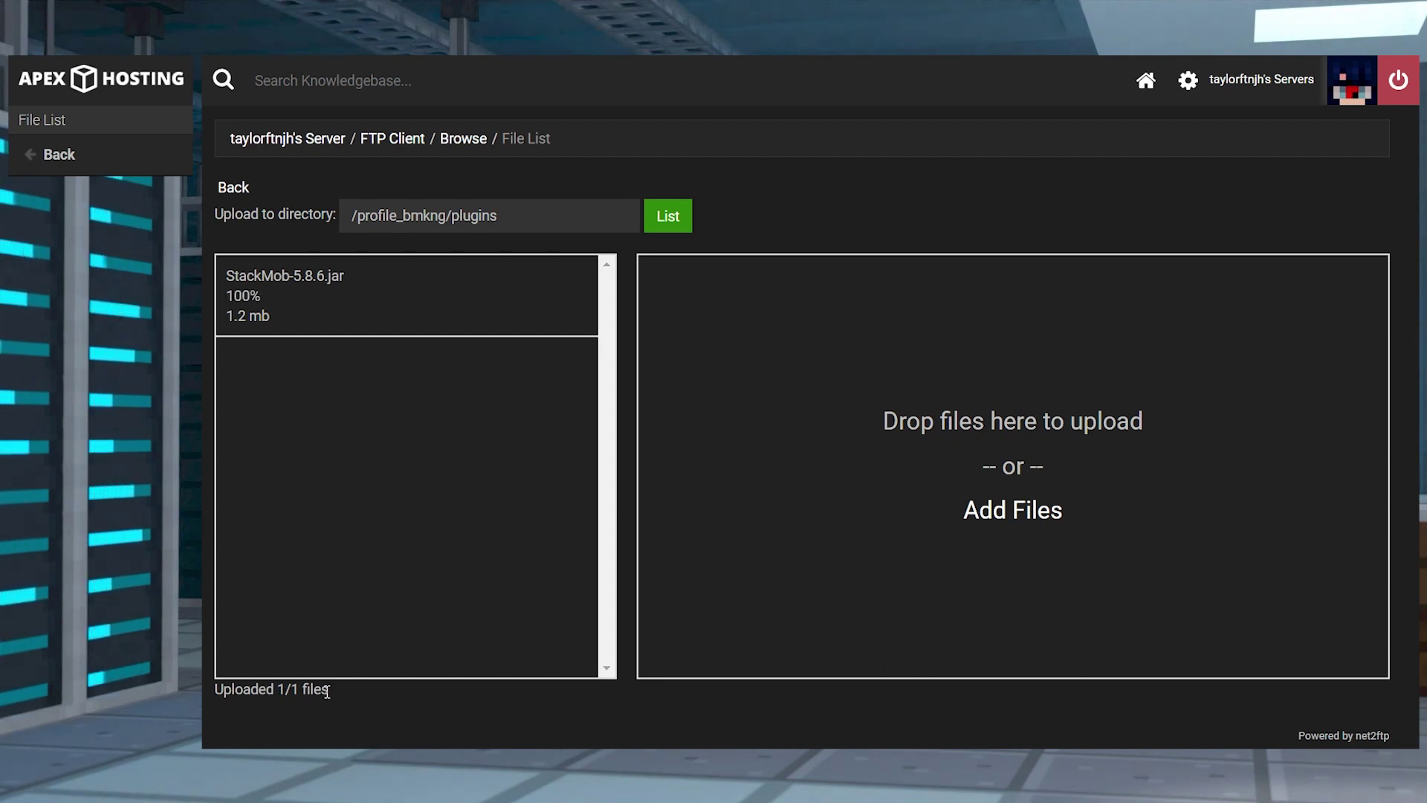
left_click_drag(327, 691, 294, 691)
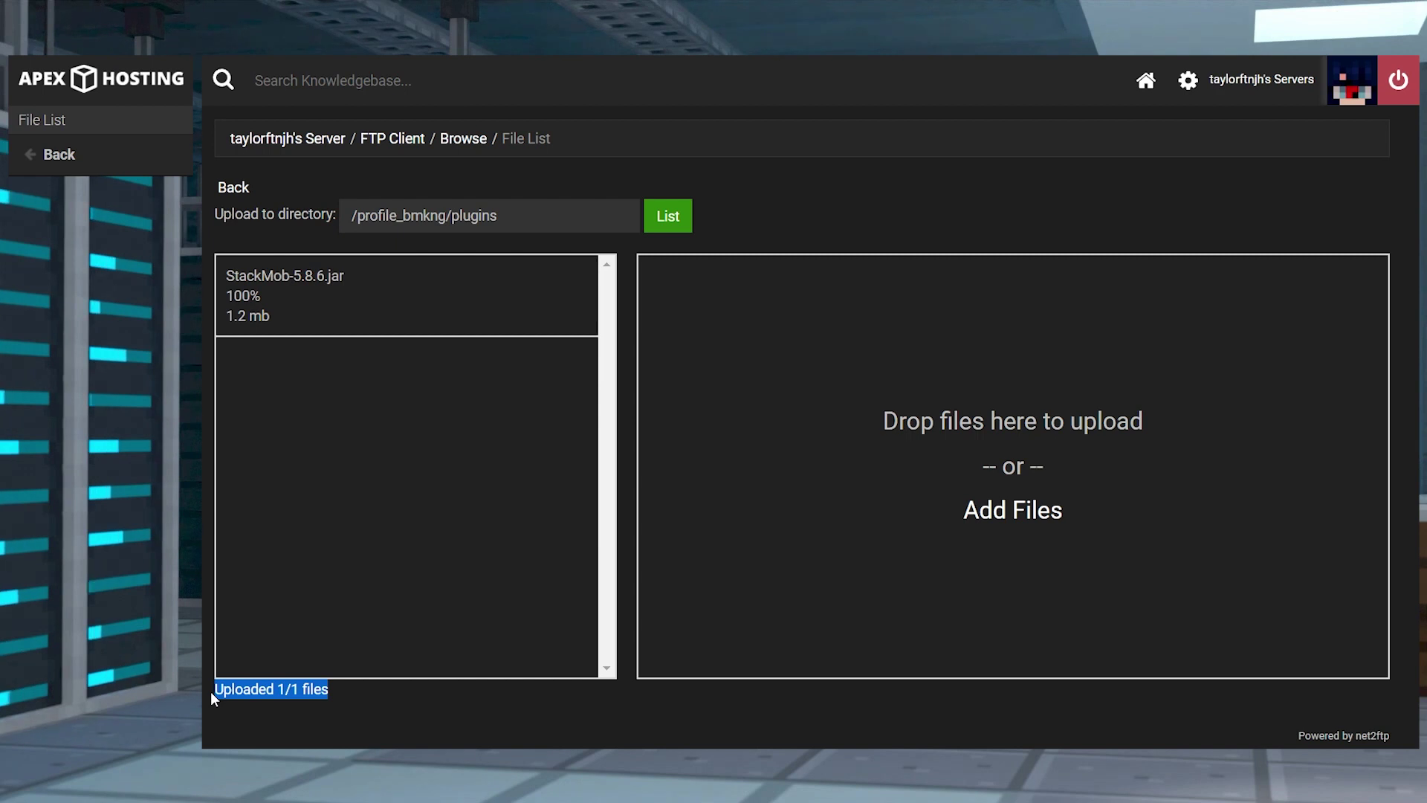
Step: Restart the server and run /plugins in game to confirm StackMob is loaded
left_click(273, 141)
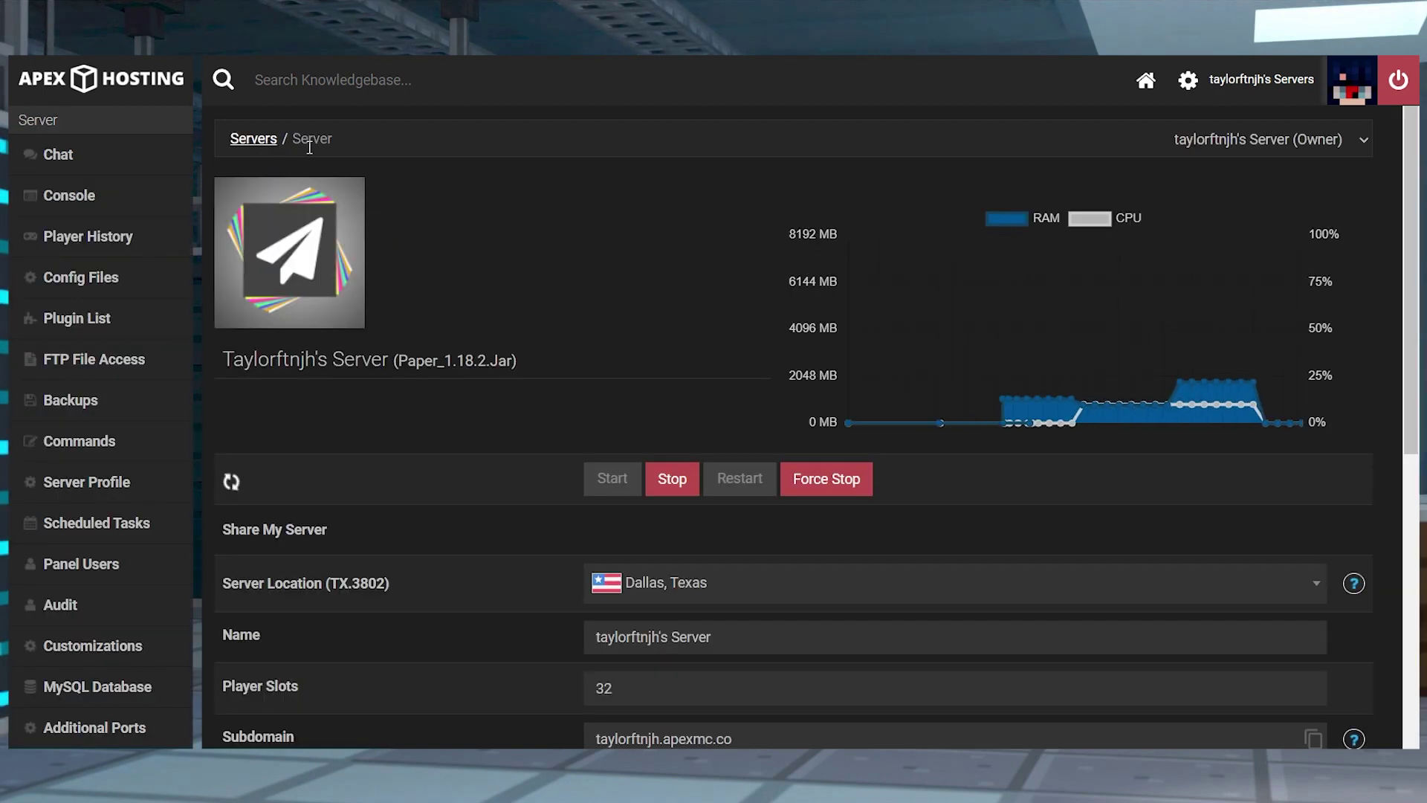
left_click(755, 481)
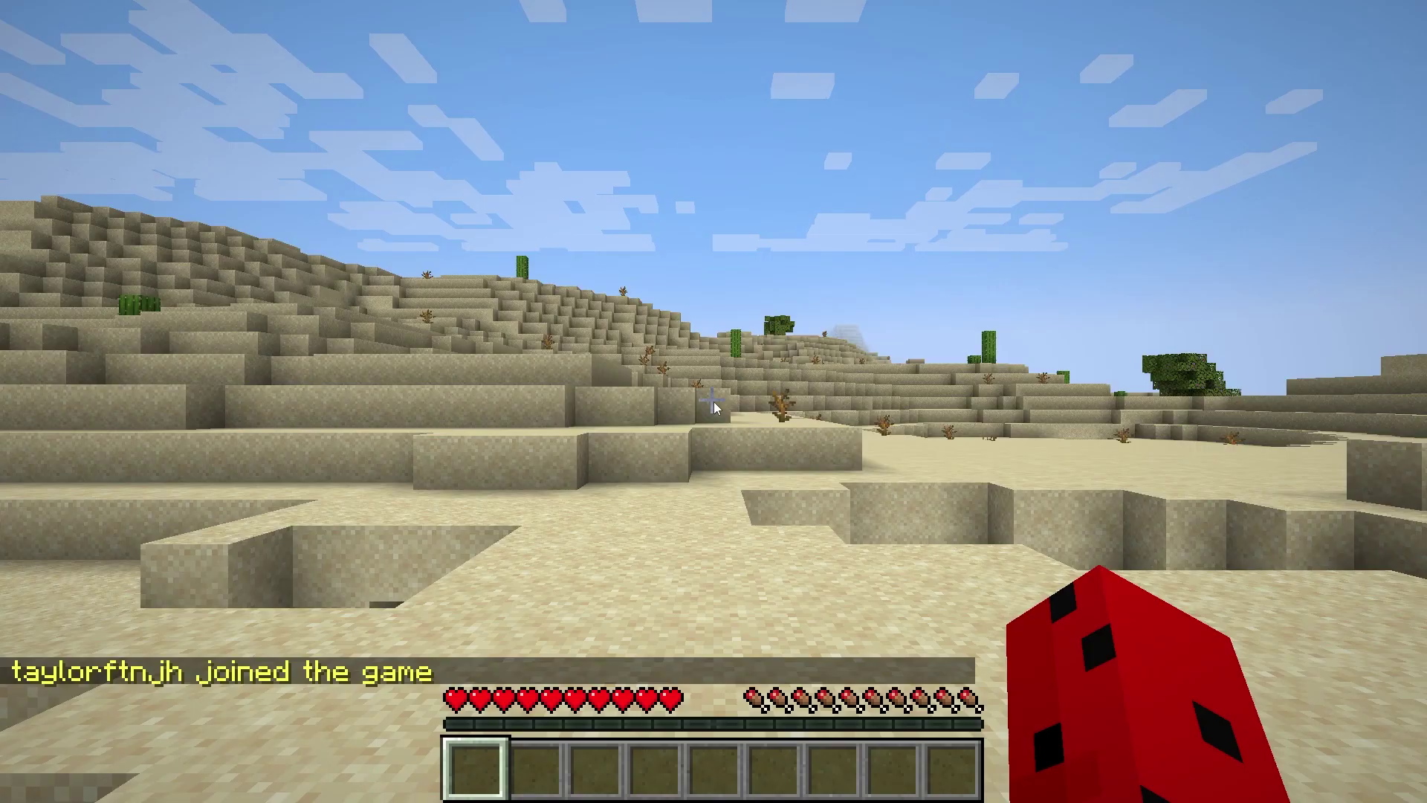
type("/plugins")
key("Return")
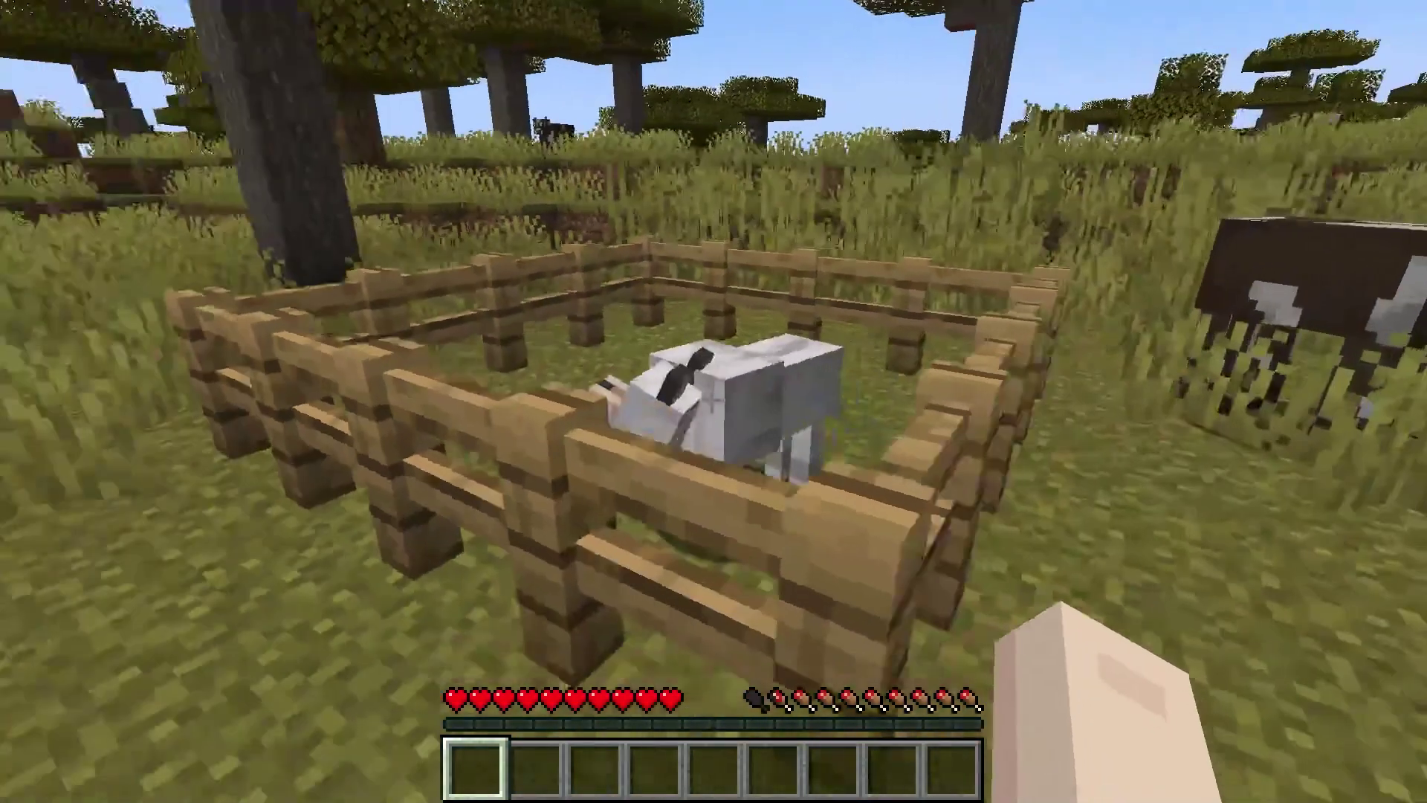
Step: Walk up to the Wolf (15) pen and run the /sm tool command to receive the stacking tool
key("w")
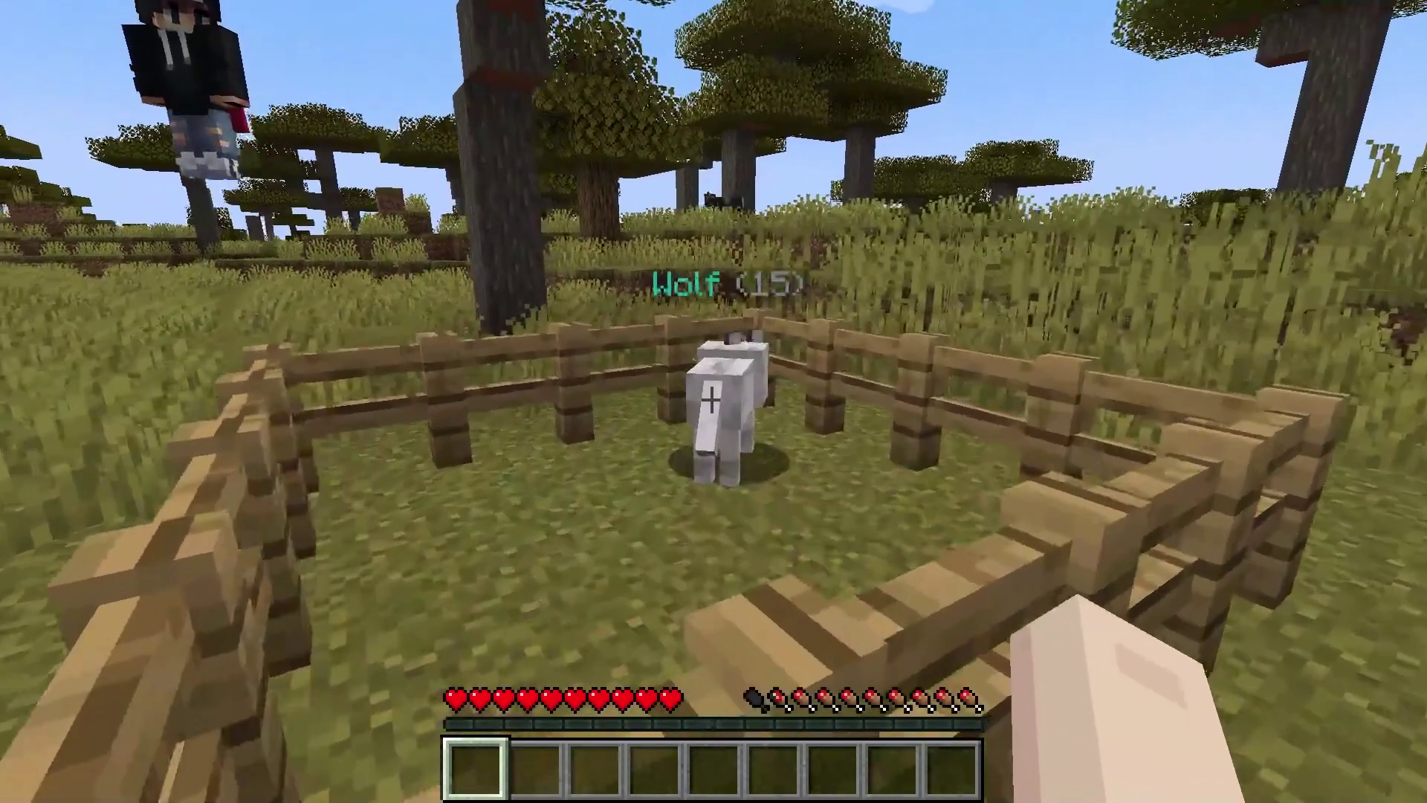
key("w")
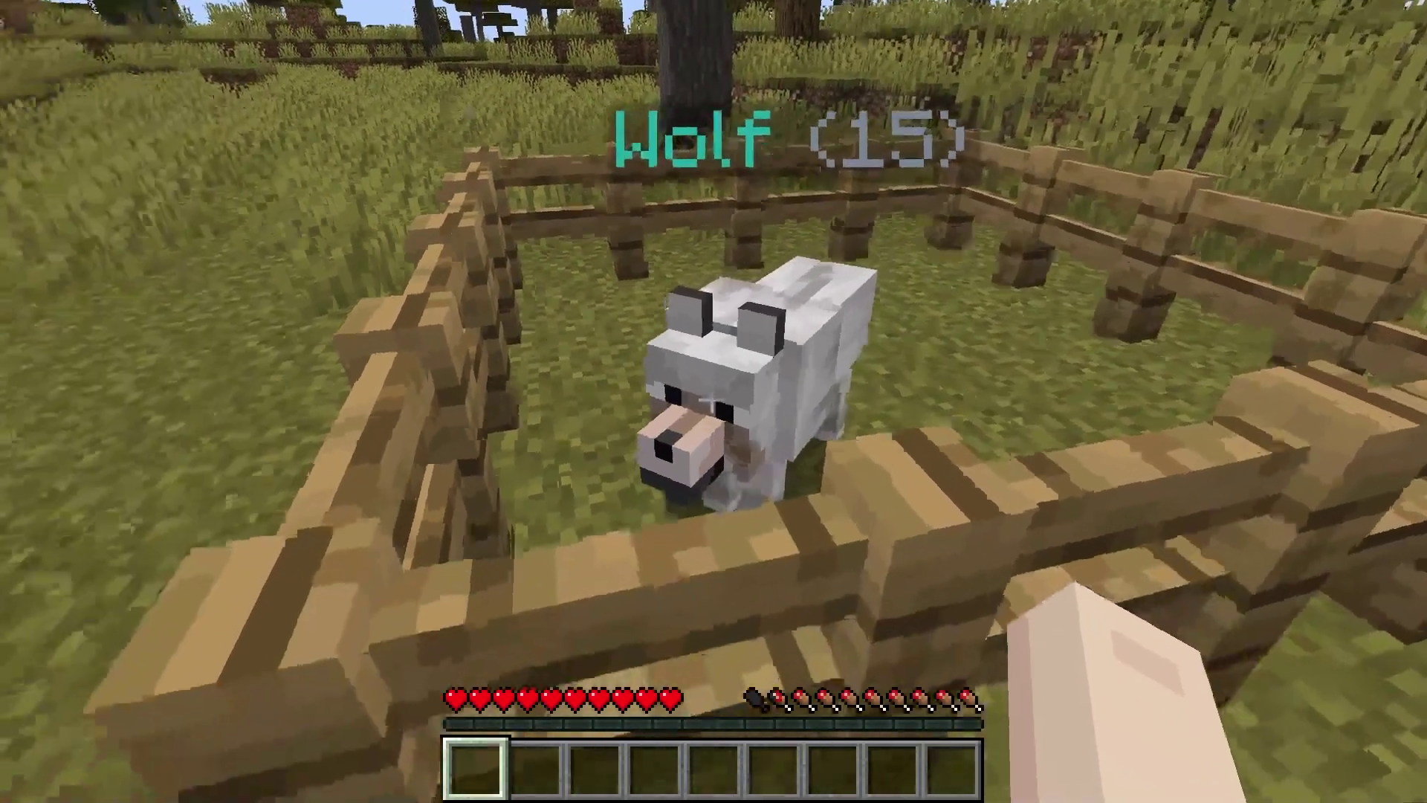
key("s")
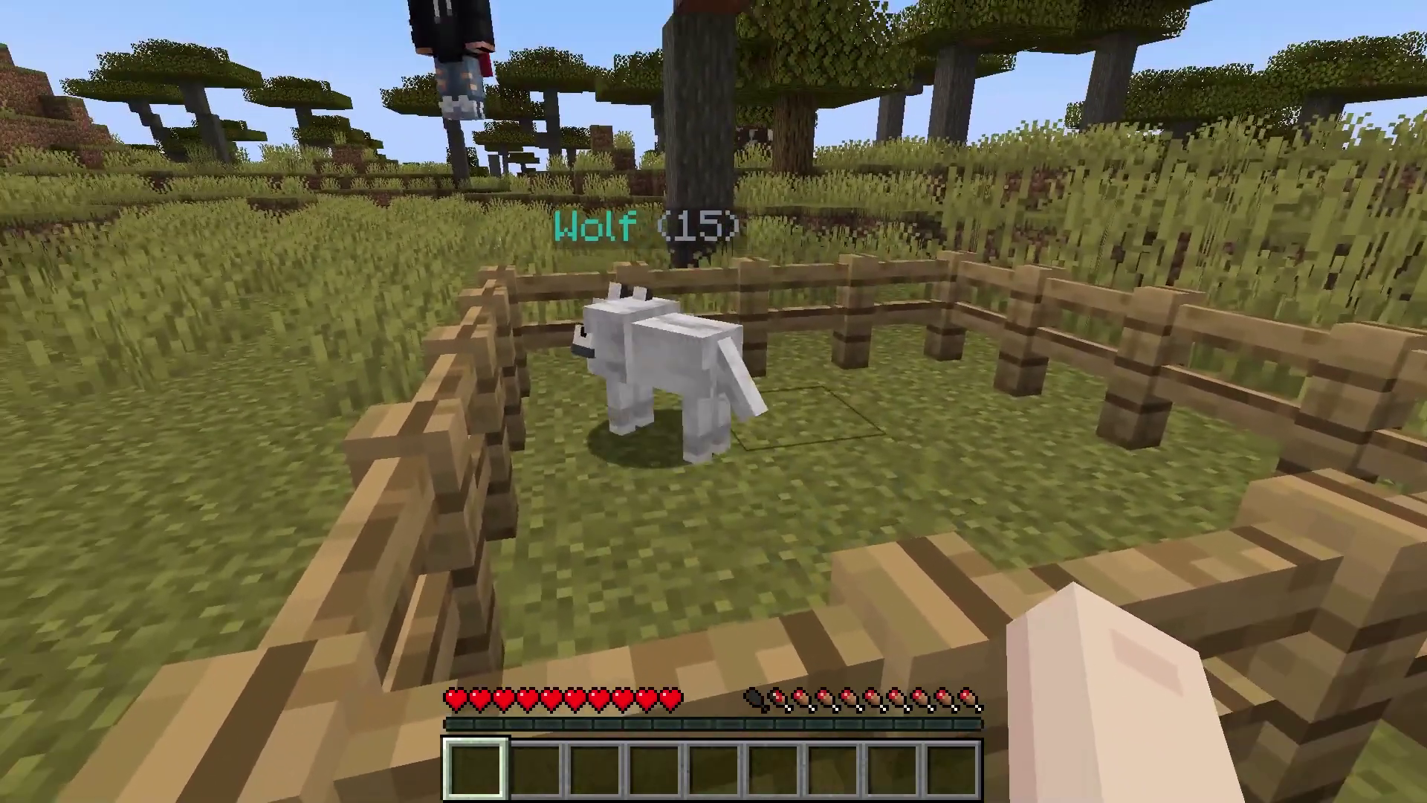
key("slash")
type("sm tool")
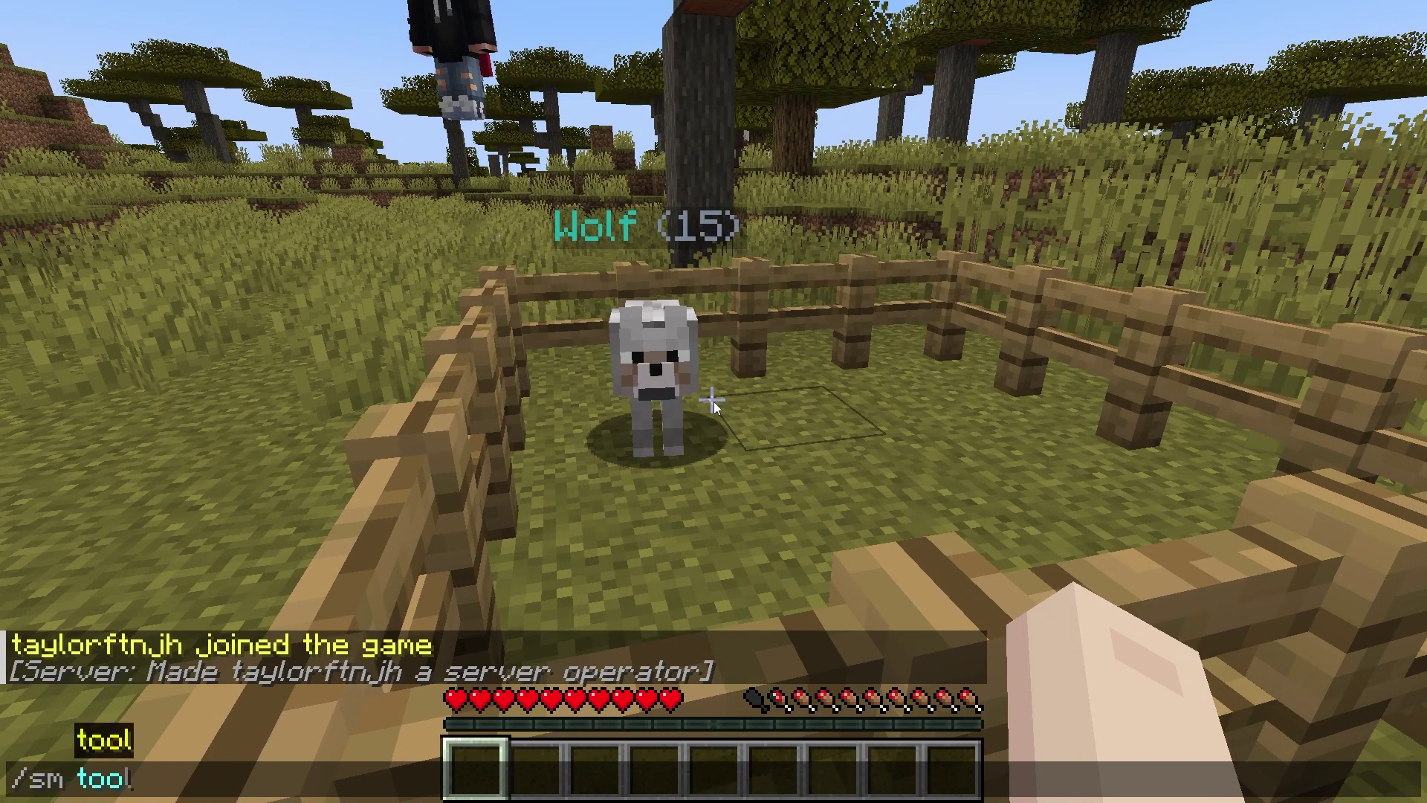
key("Return")
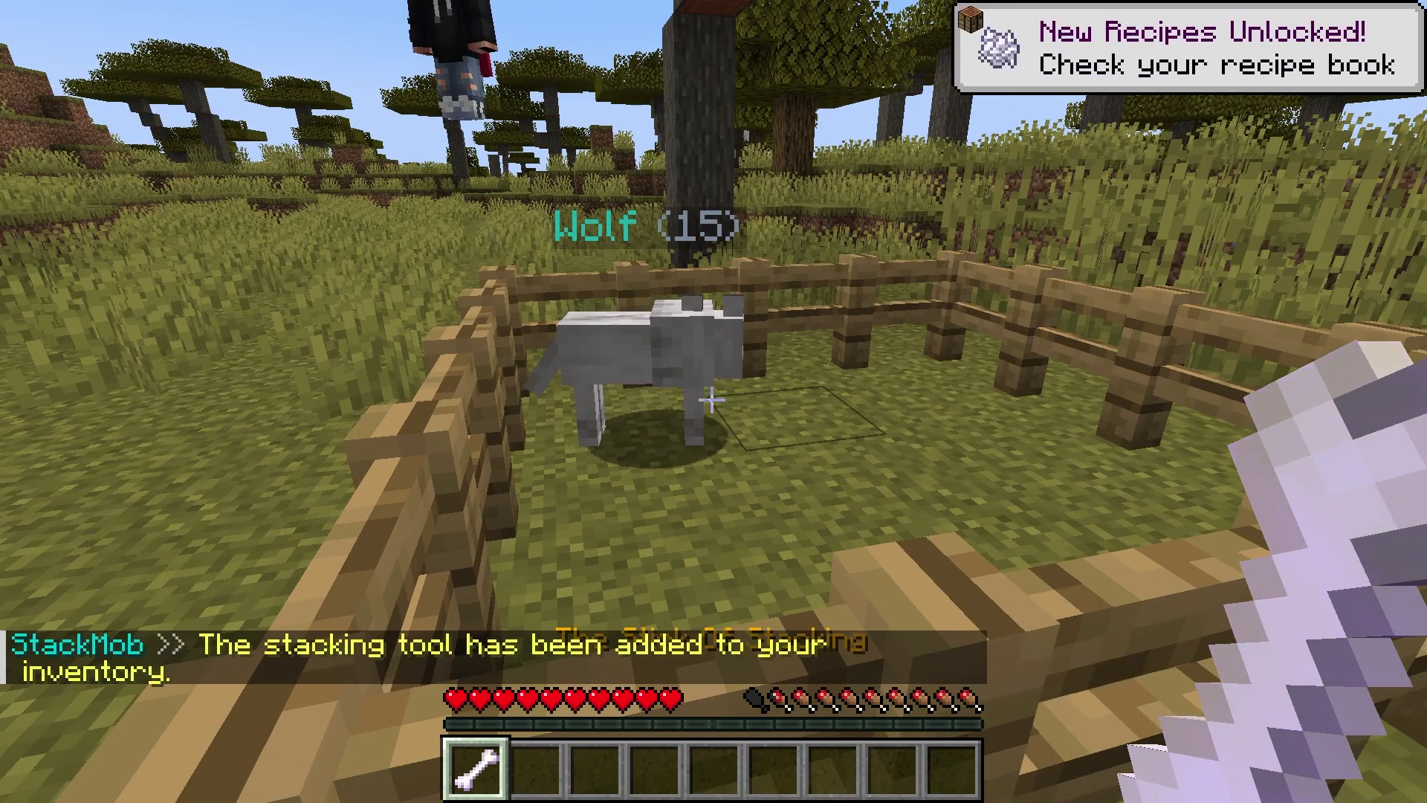
key("w")
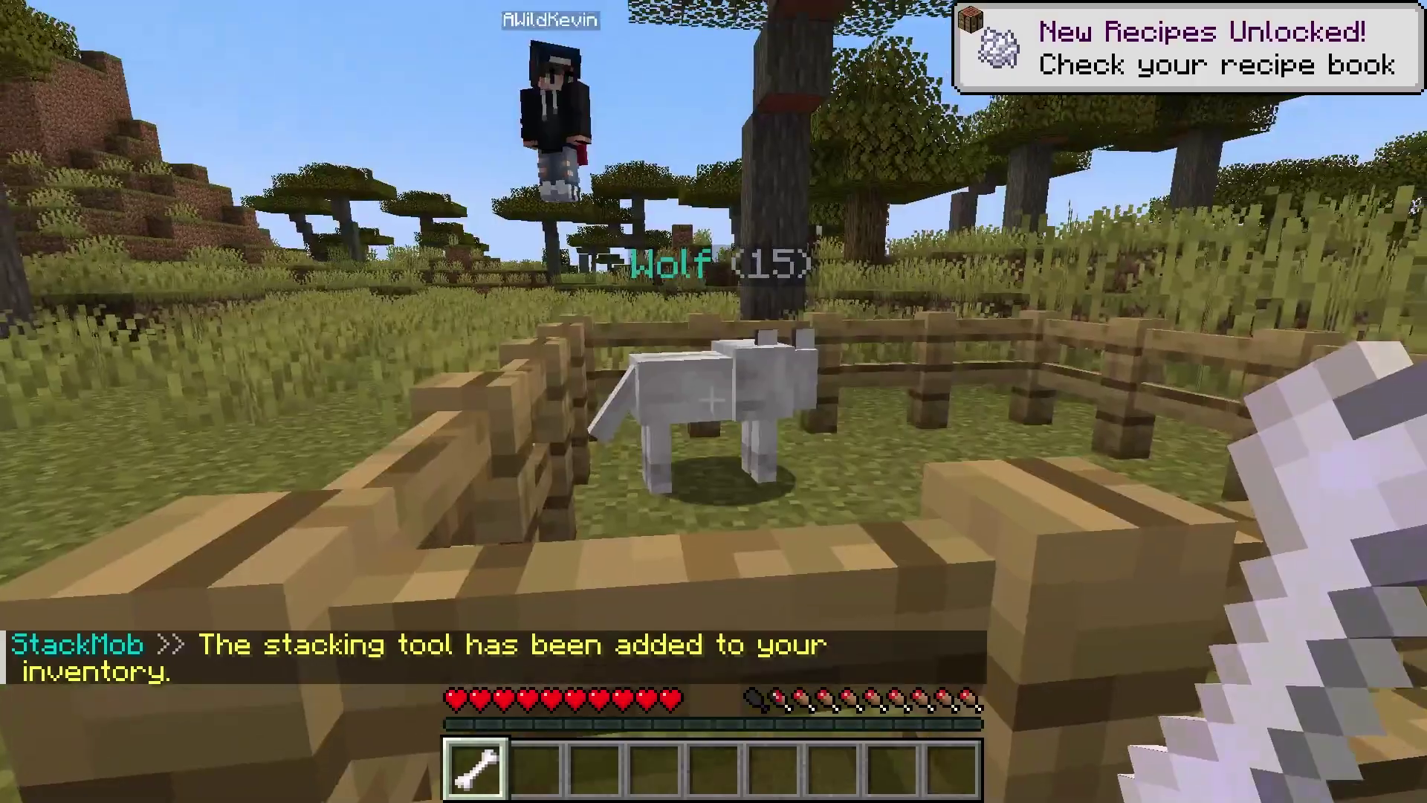
left_click(360, 548)
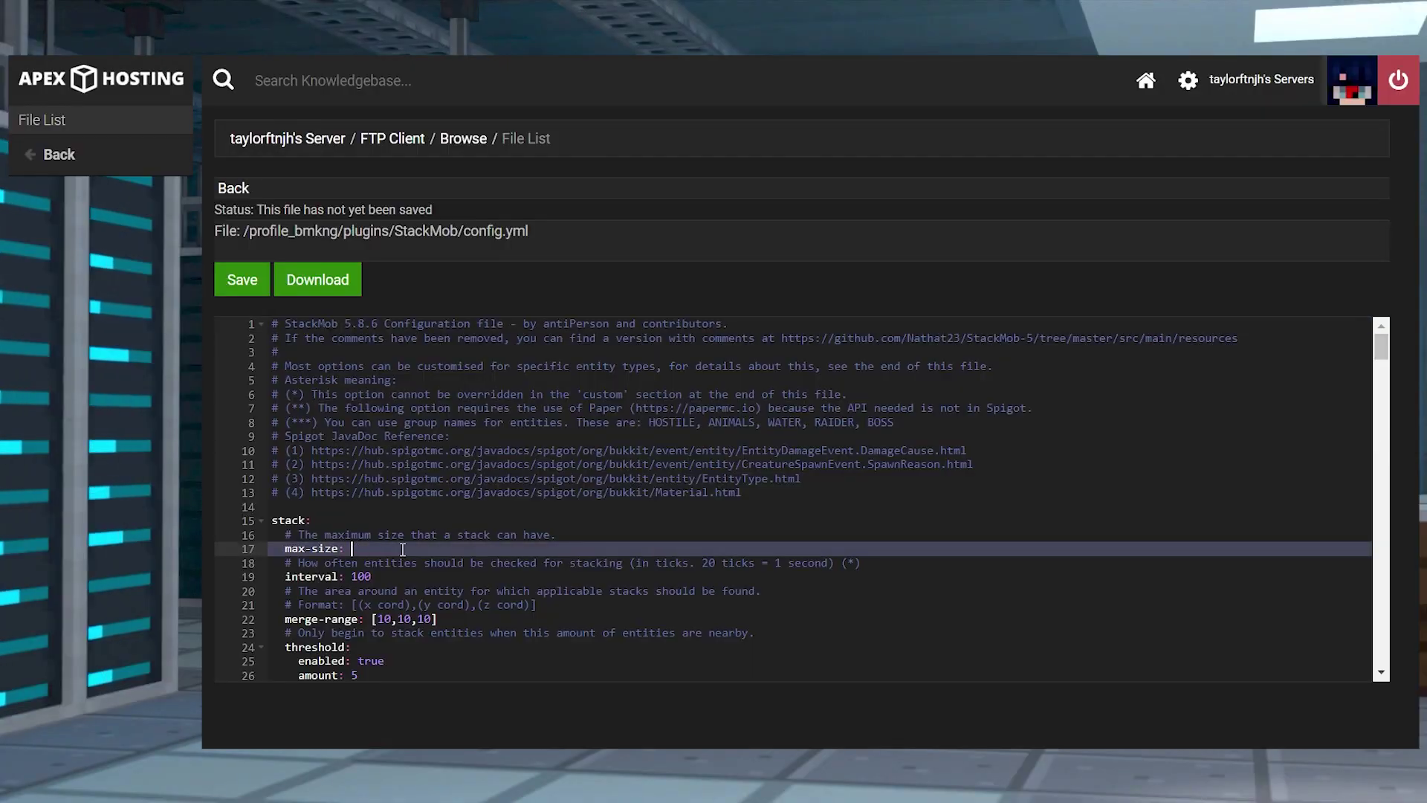
Step: In plugins/StackMob/config.yml set max-size 15, add CHICKEN to types-whitelist, and save
scroll(402, 548, "down", 2)
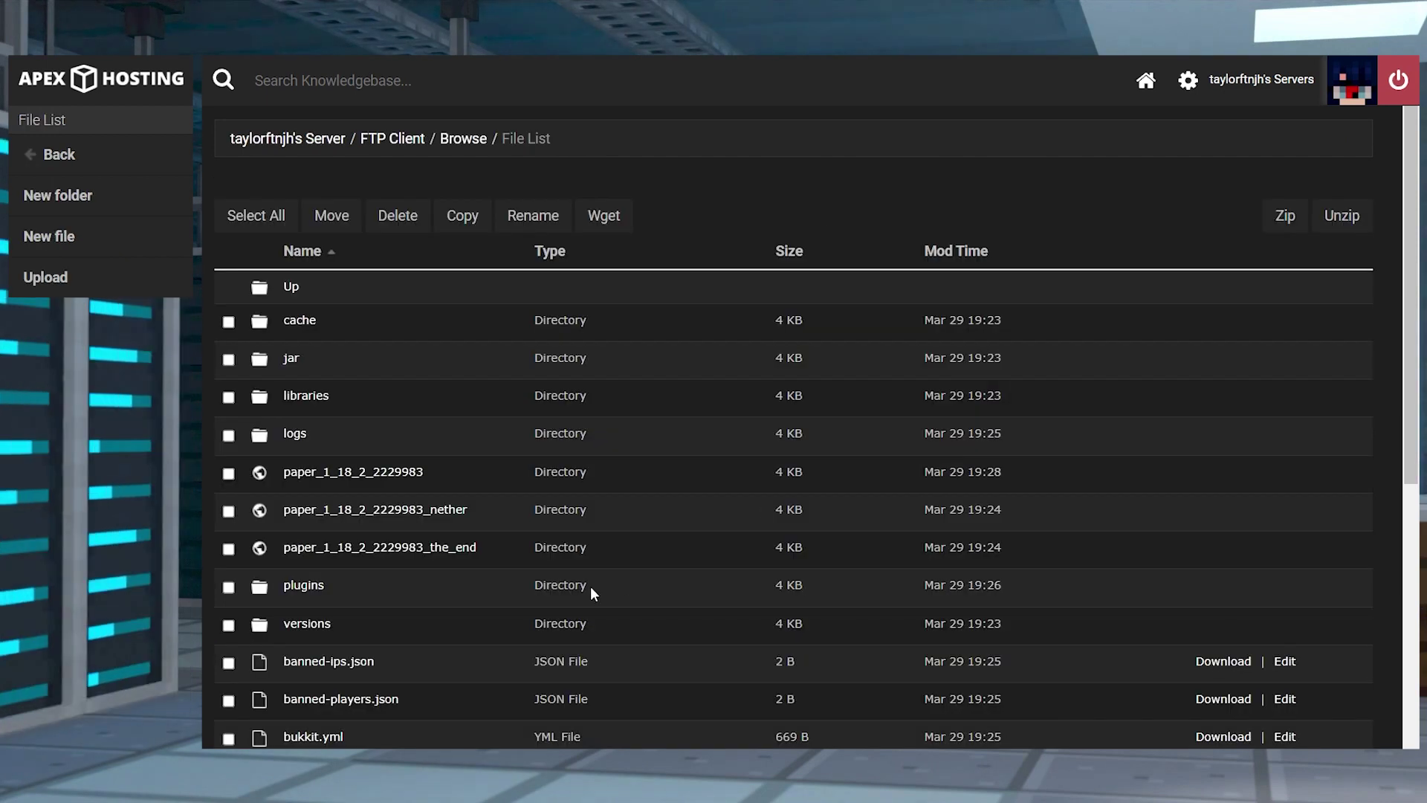
left_click(360, 589)
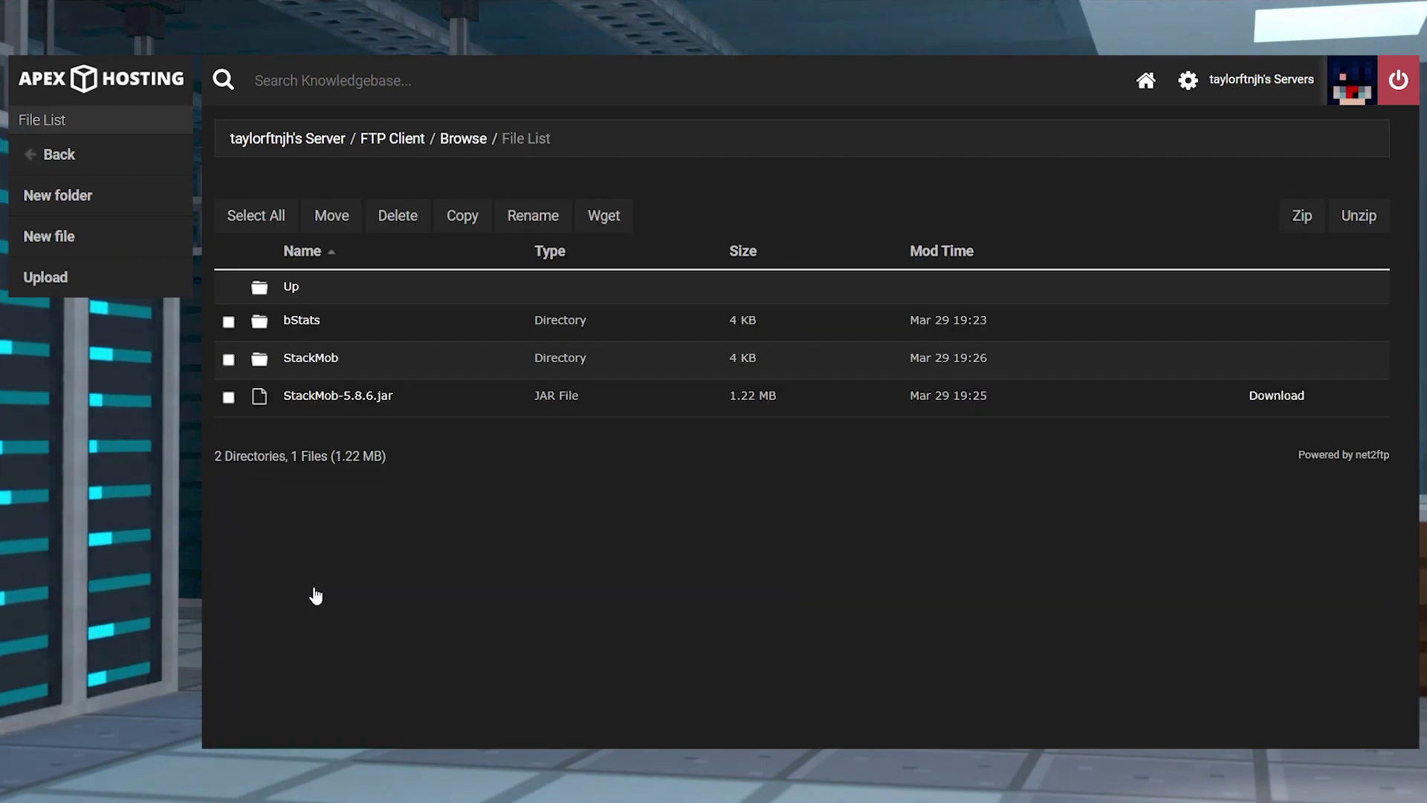
left_click(319, 361)
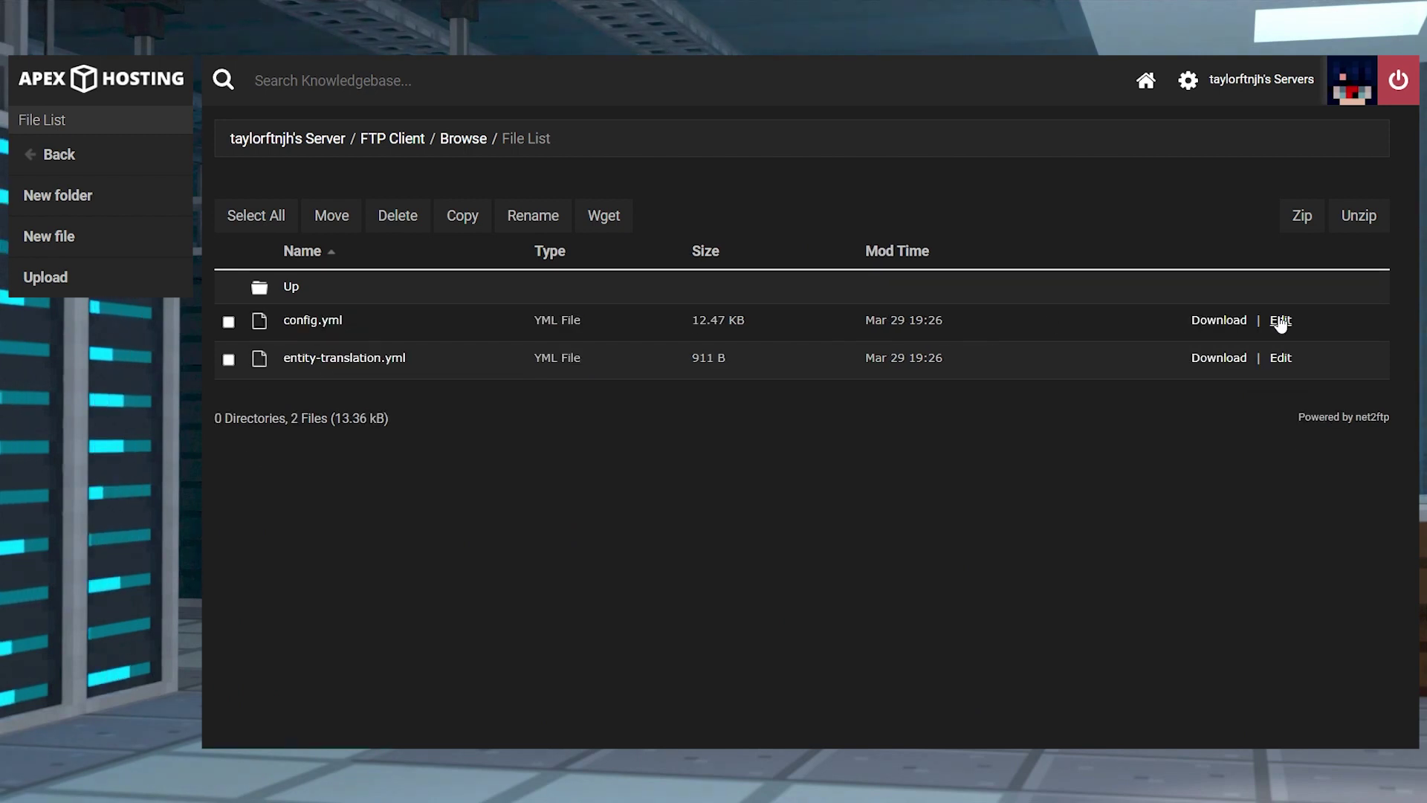
left_click(1279, 321)
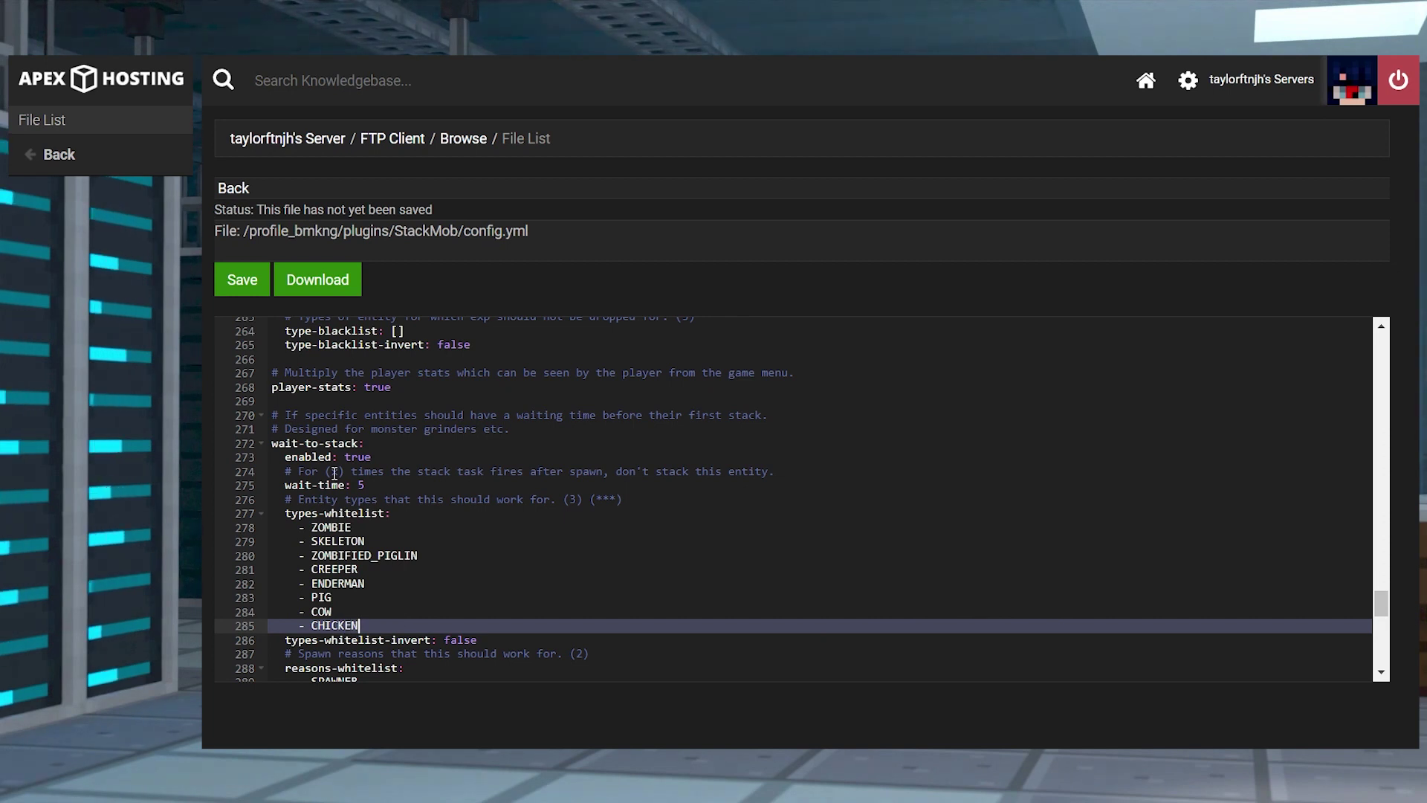
left_click(245, 287)
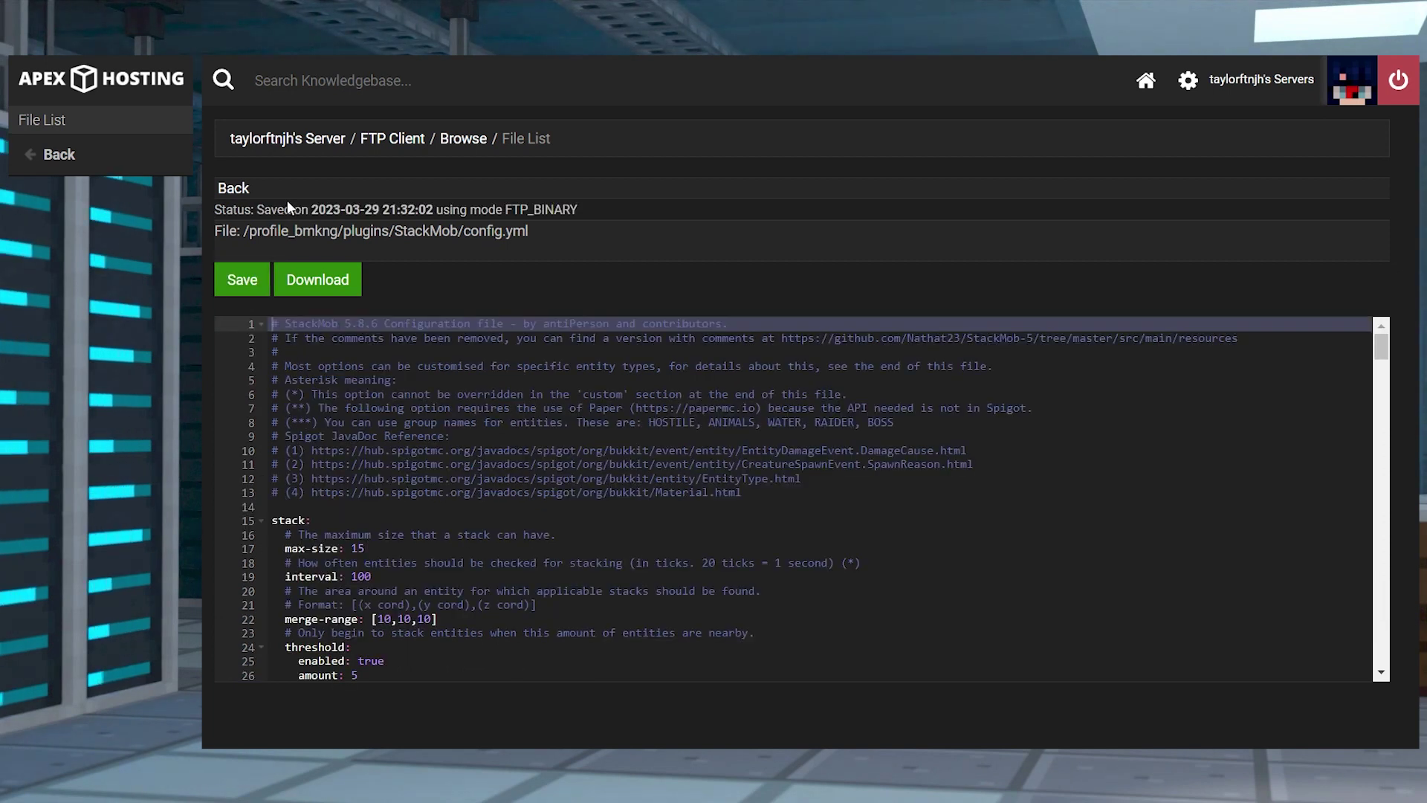
left_click(246, 142)
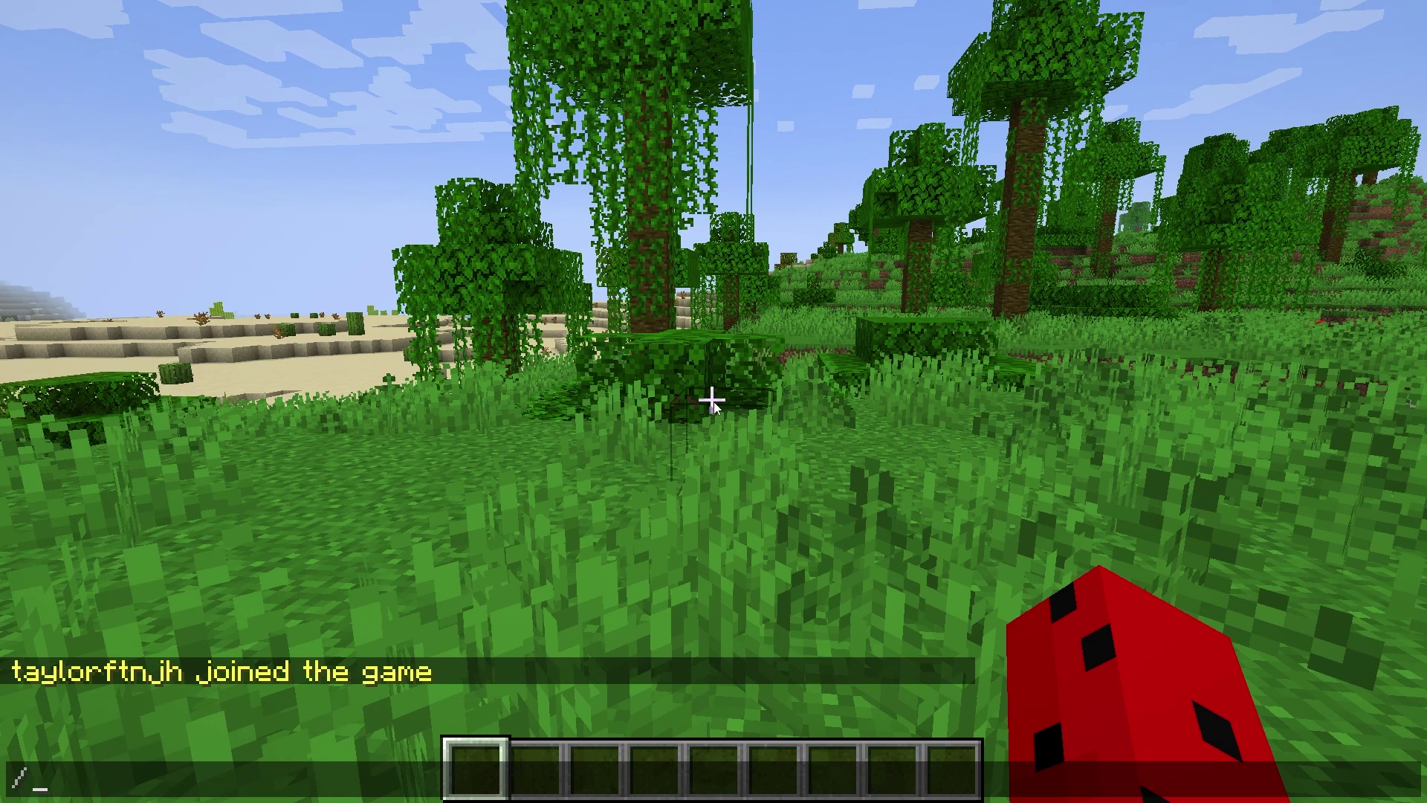
Step: Run /sm reload in the Minecraft chat
type("/sm r")
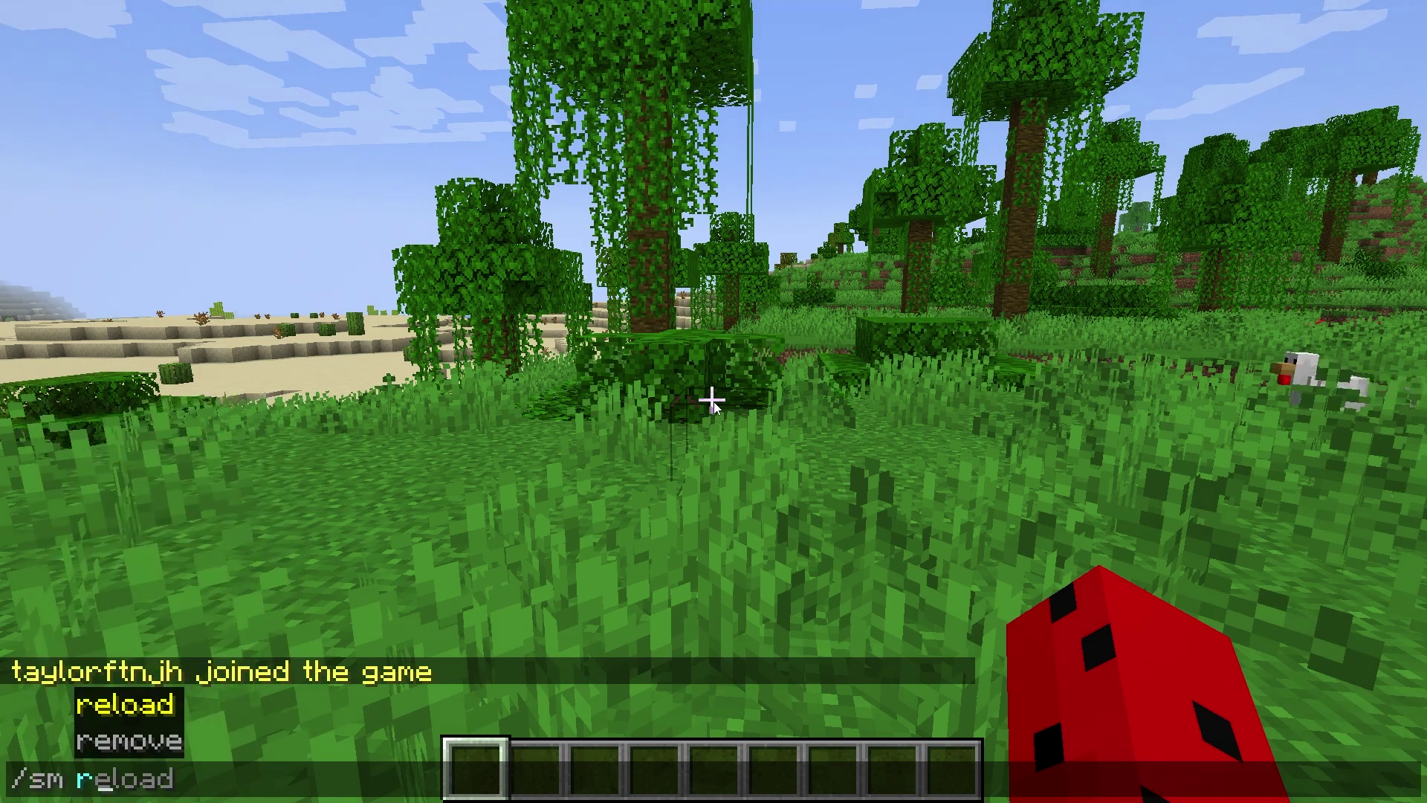
type("eload")
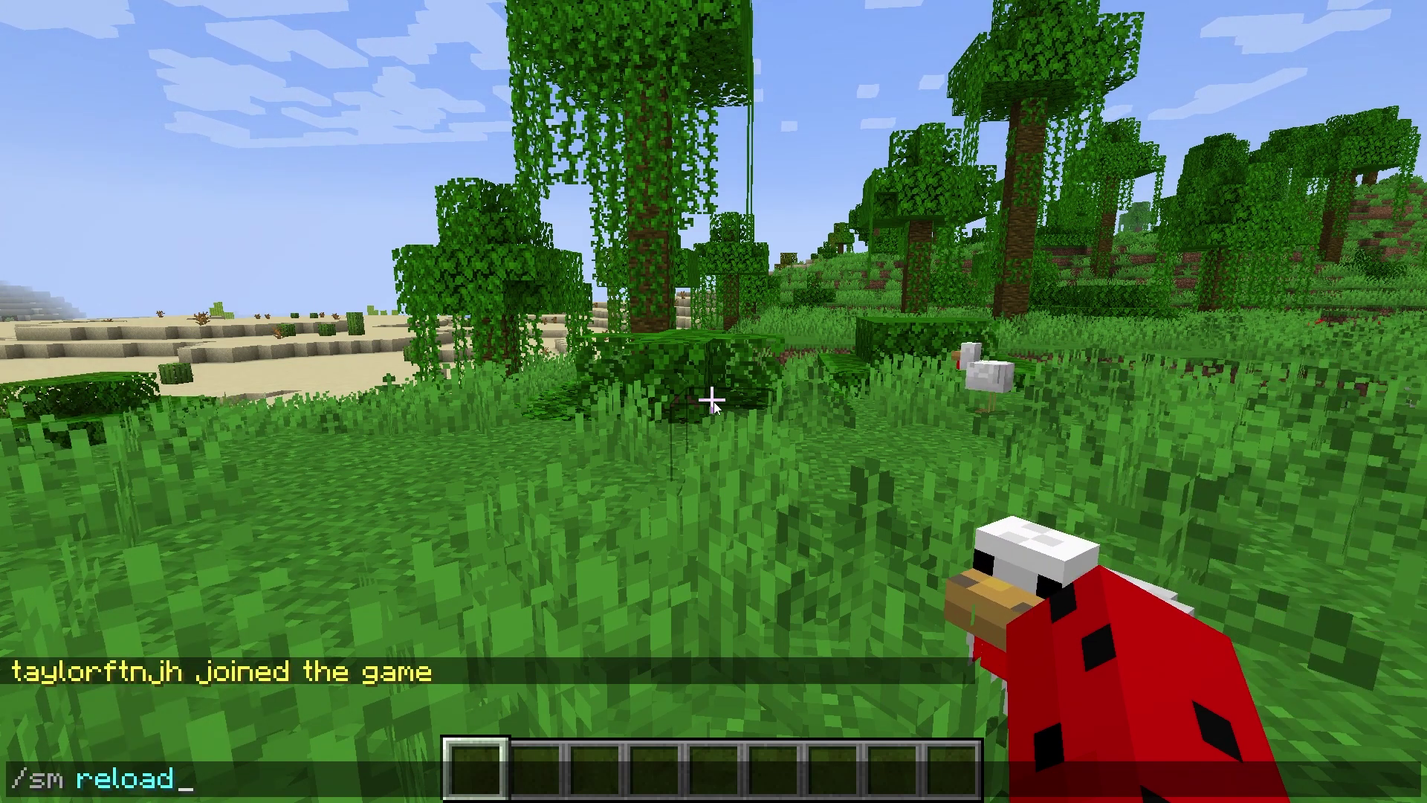
key("Return")
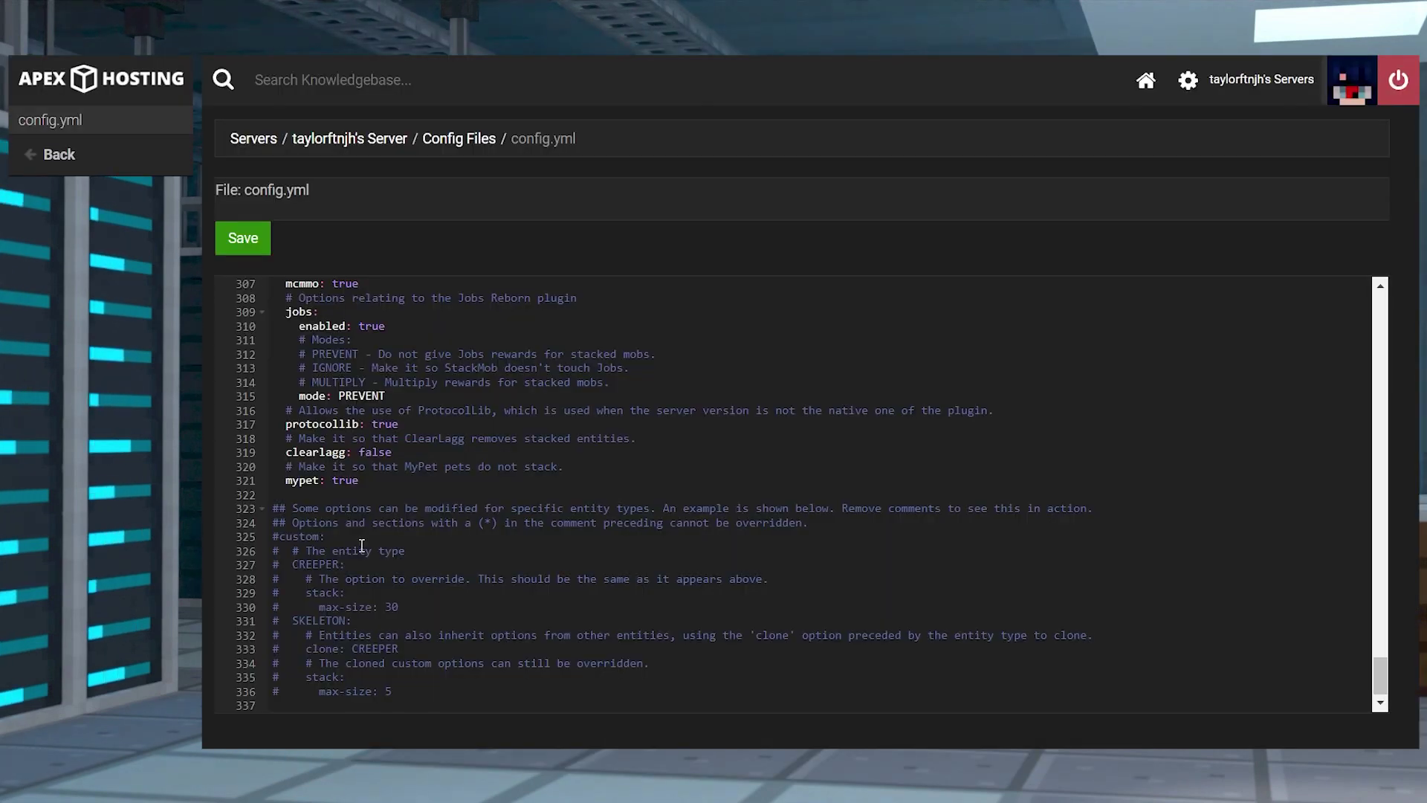
Step: Select the commented custom entity-type block, lines 323–336, in config.yml
left_click(280, 550)
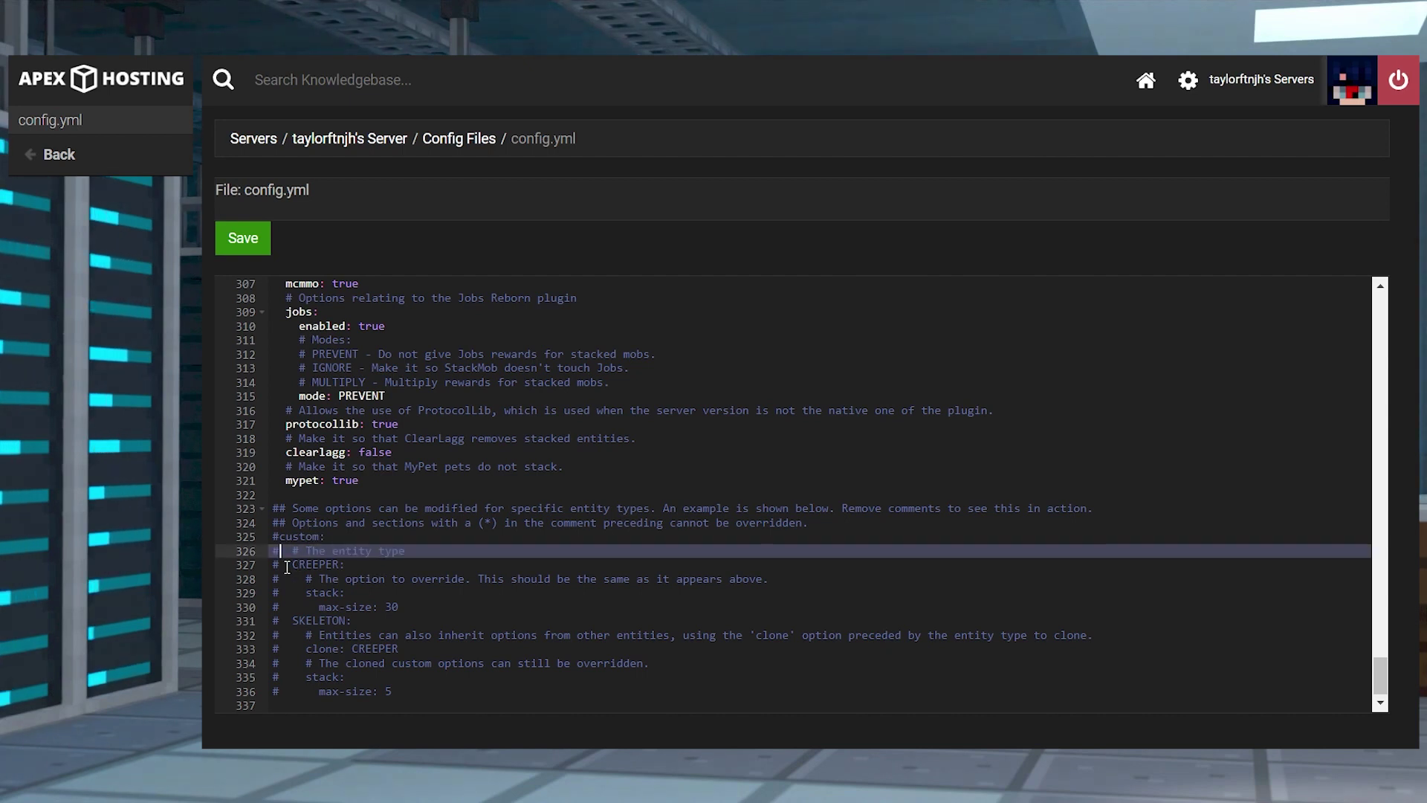
left_click(287, 566)
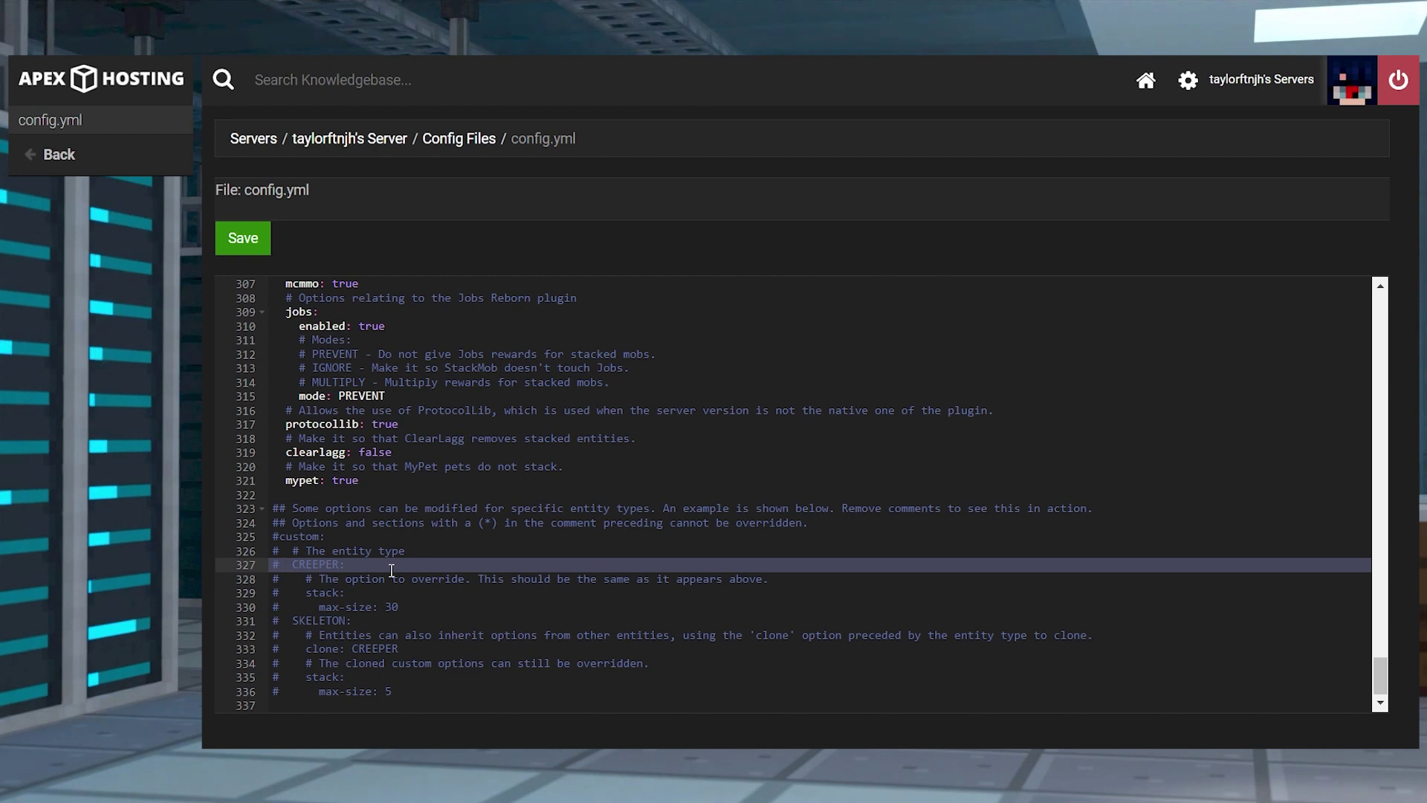
left_click_drag(451, 706, 217, 503)
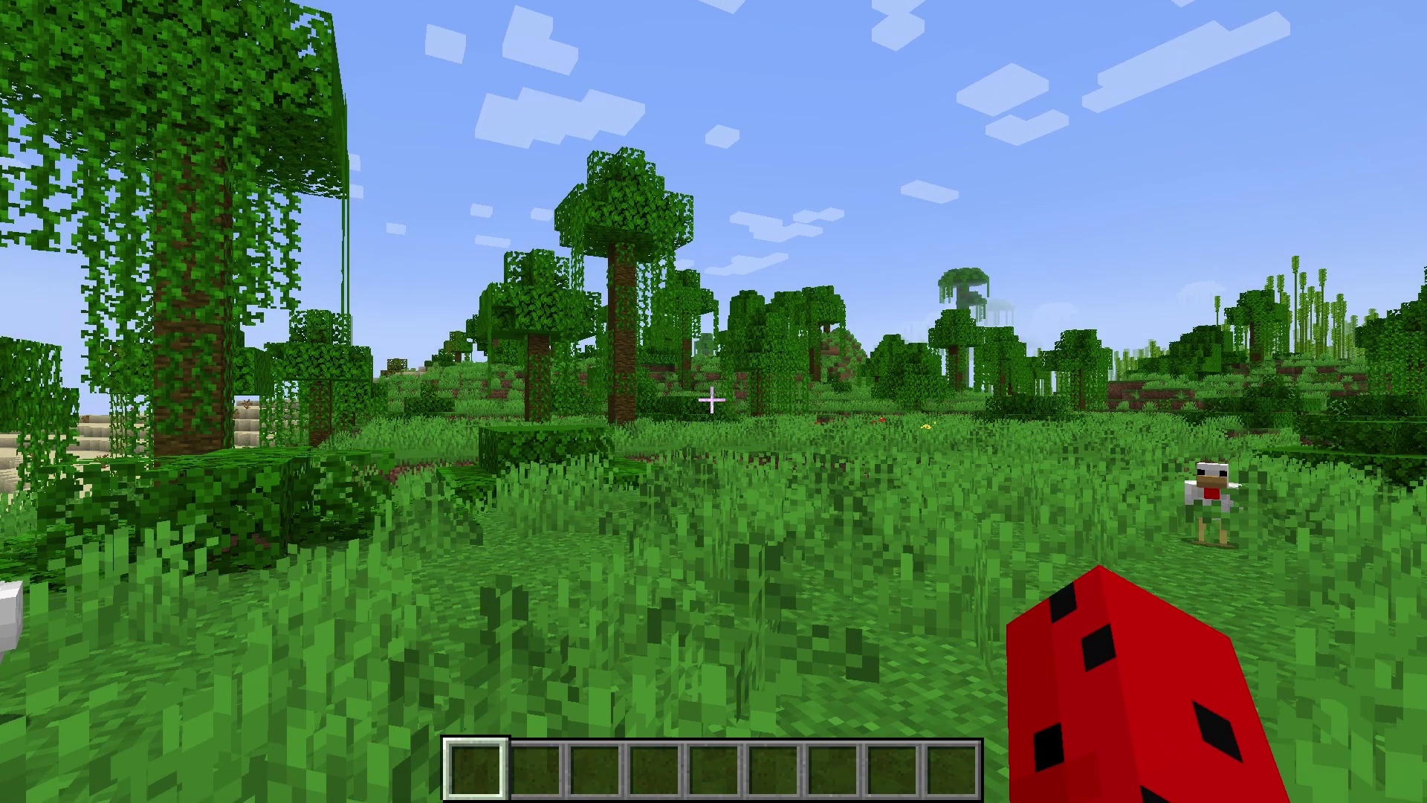
Step: Run /sm tool and open the inventory to inspect The Stick Of Stacking
type("/sm tool")
key("Return")
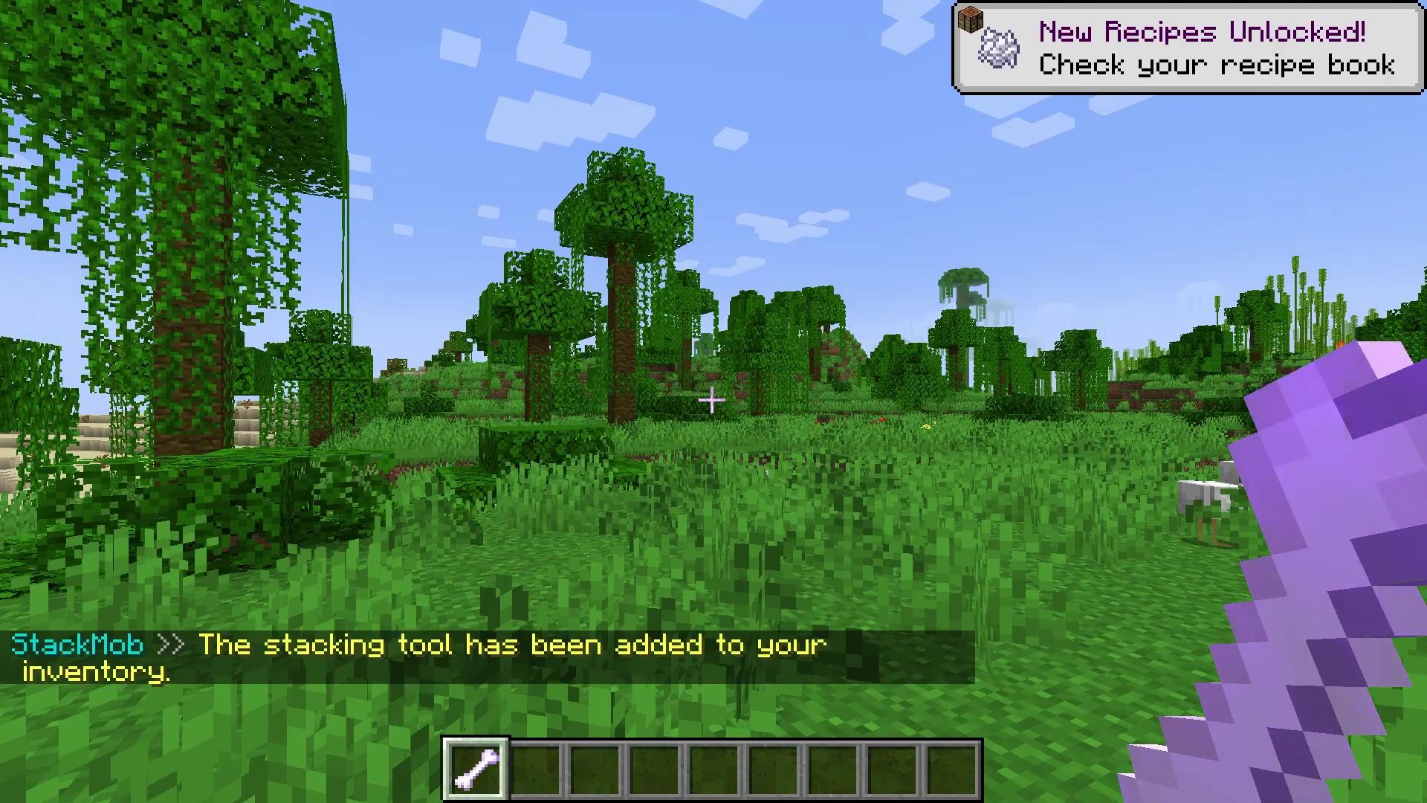
key("e")
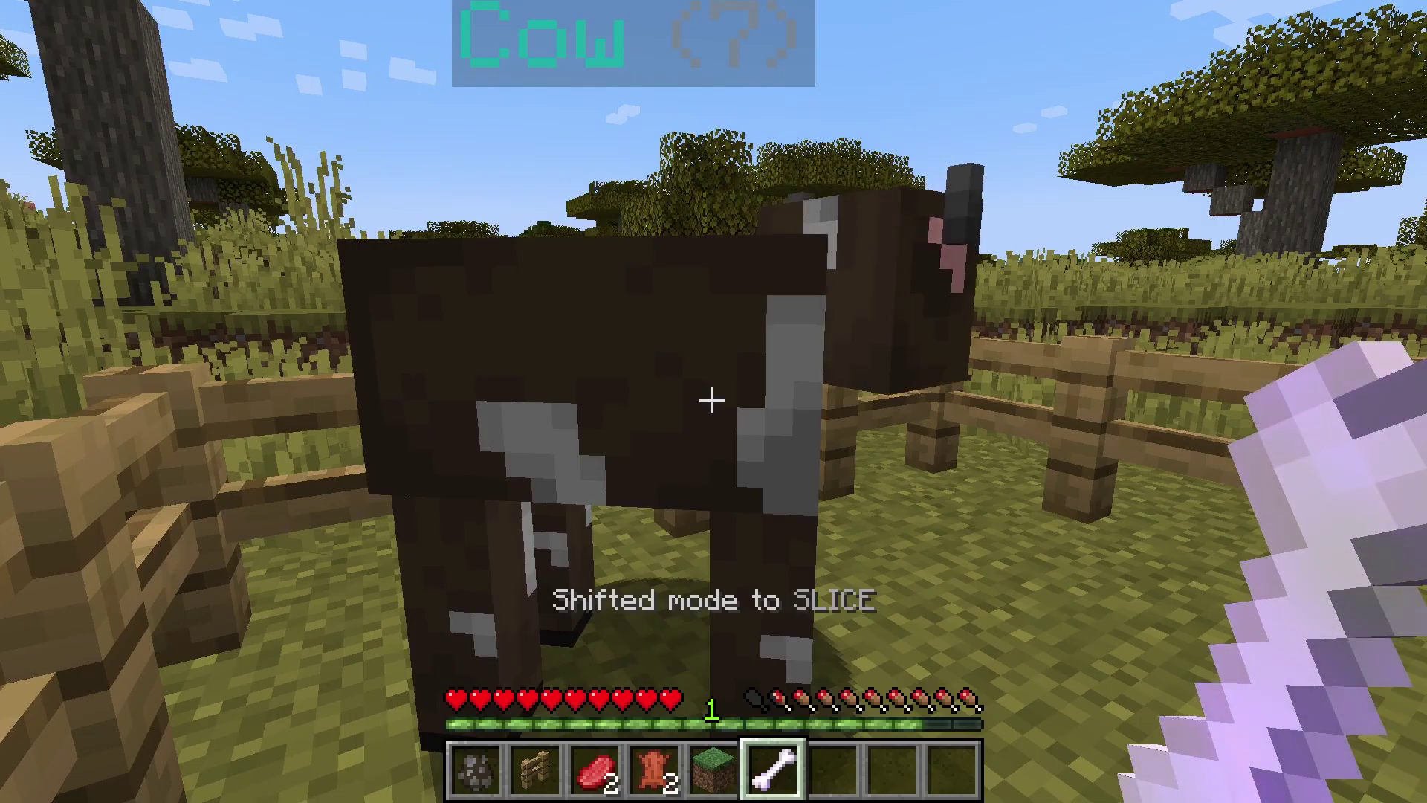
Step: Cycle the stacking tool to SLICE mode and split the stacked cow into separate cows
right_click(714, 401, "shift")
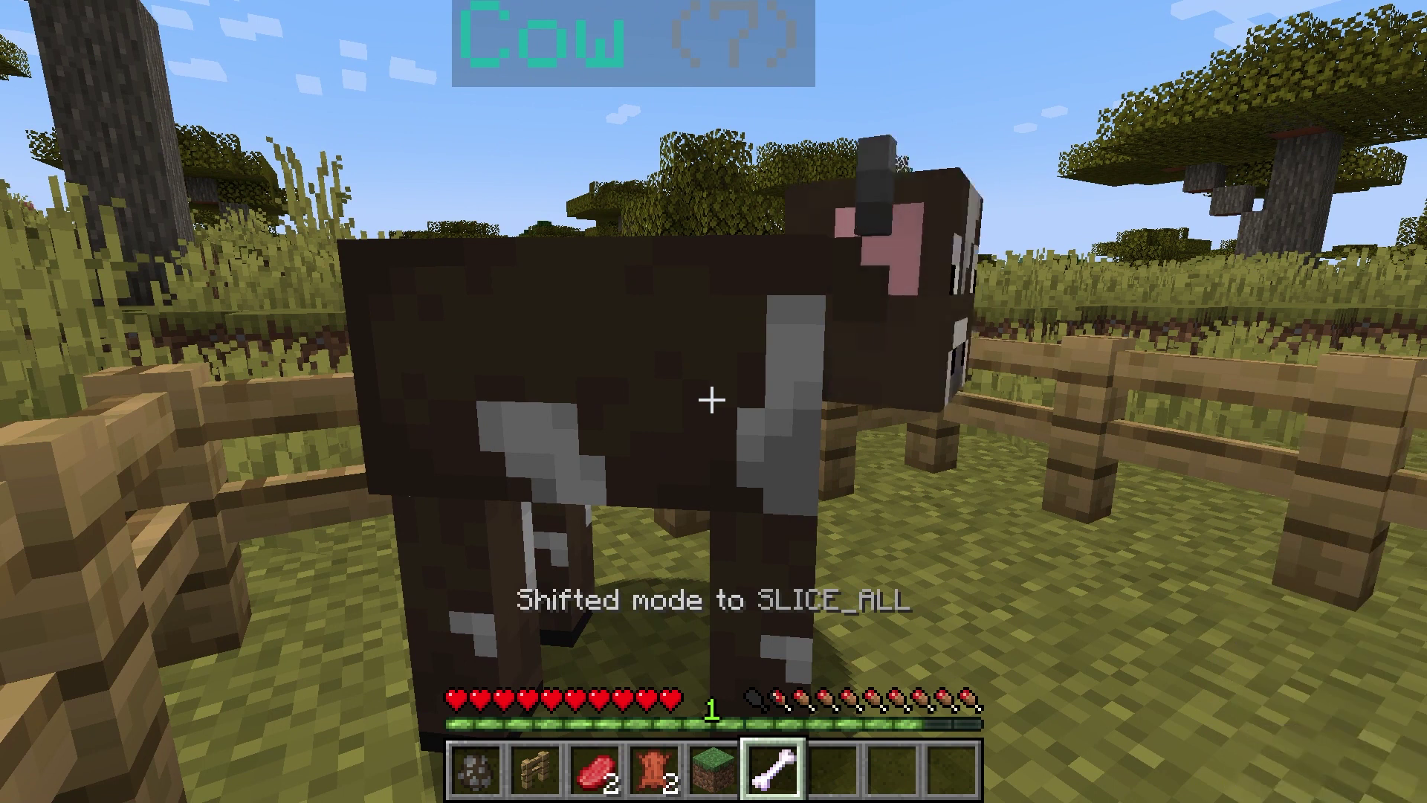
right_click(711, 400, "shift")
right_click(711, 400, "shift")
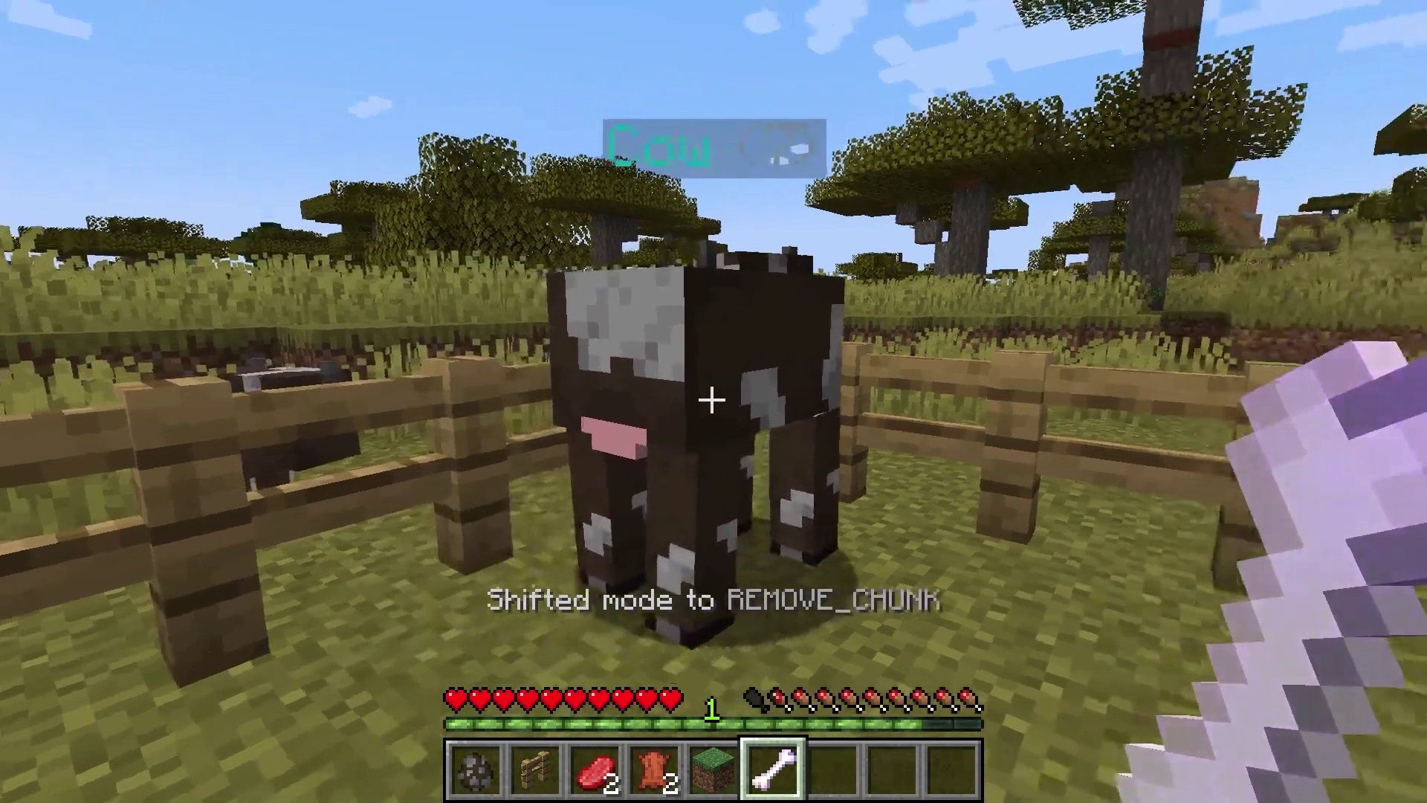
right_click(711, 400, "shift")
right_click(711, 400, "shift")
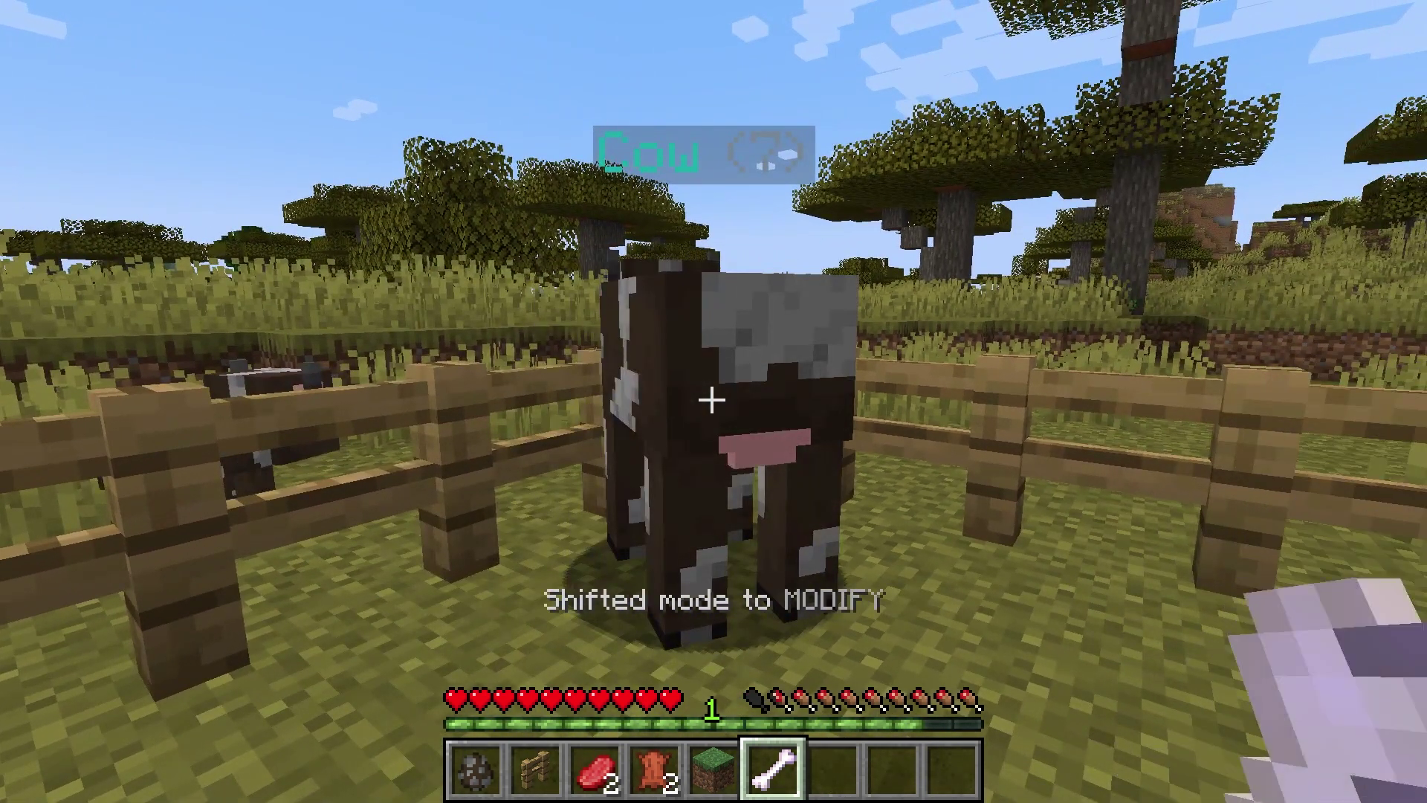
right_click(711, 399, "shift")
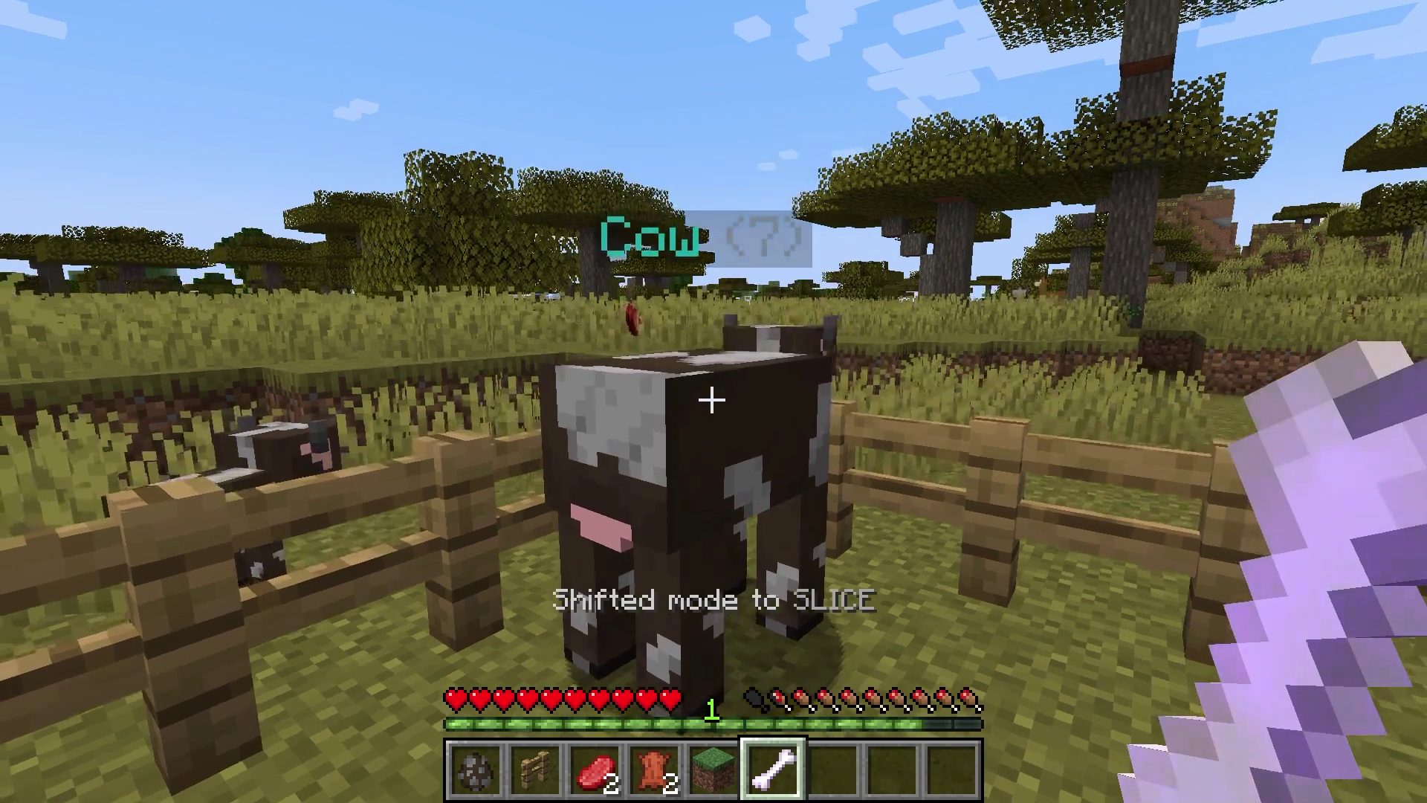
key("c")
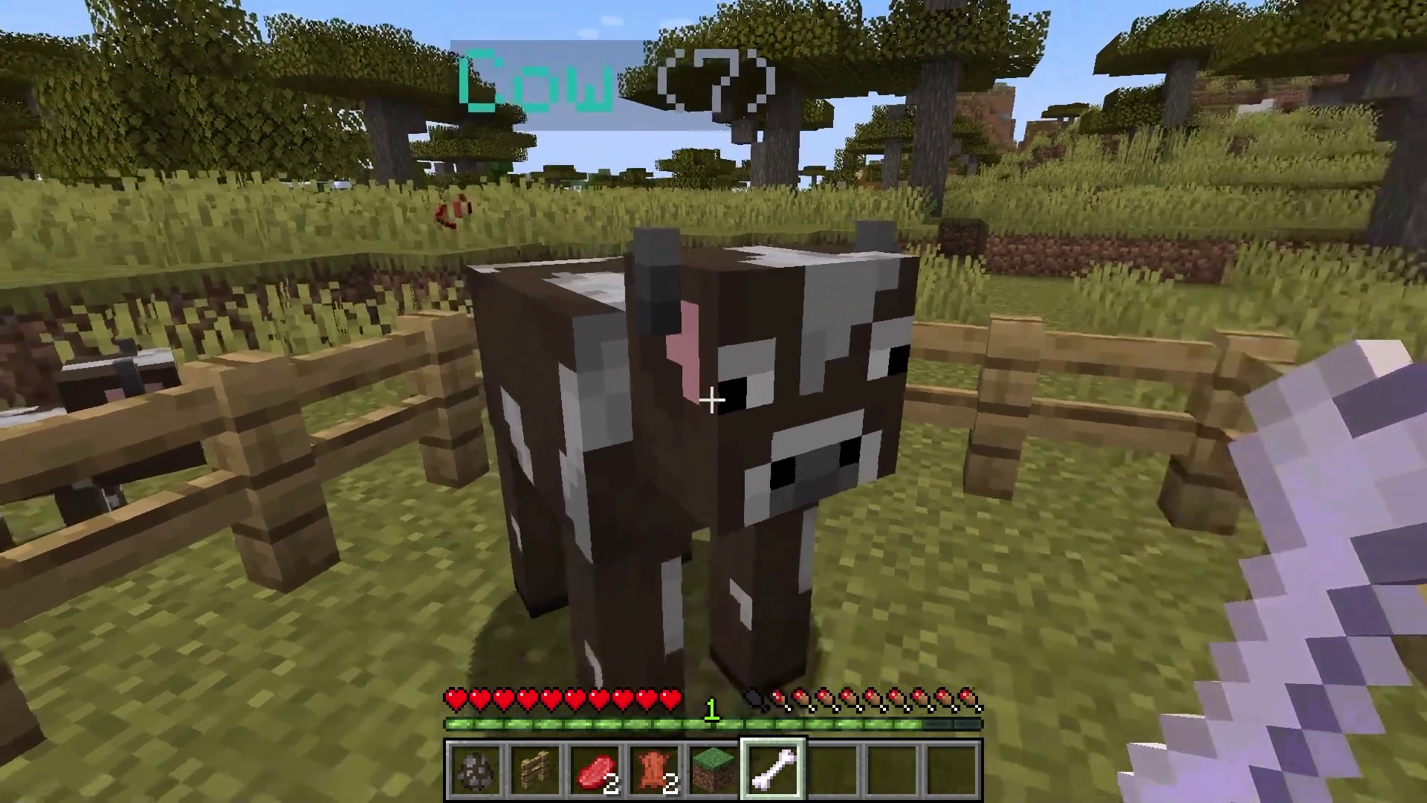
right_click(711, 400)
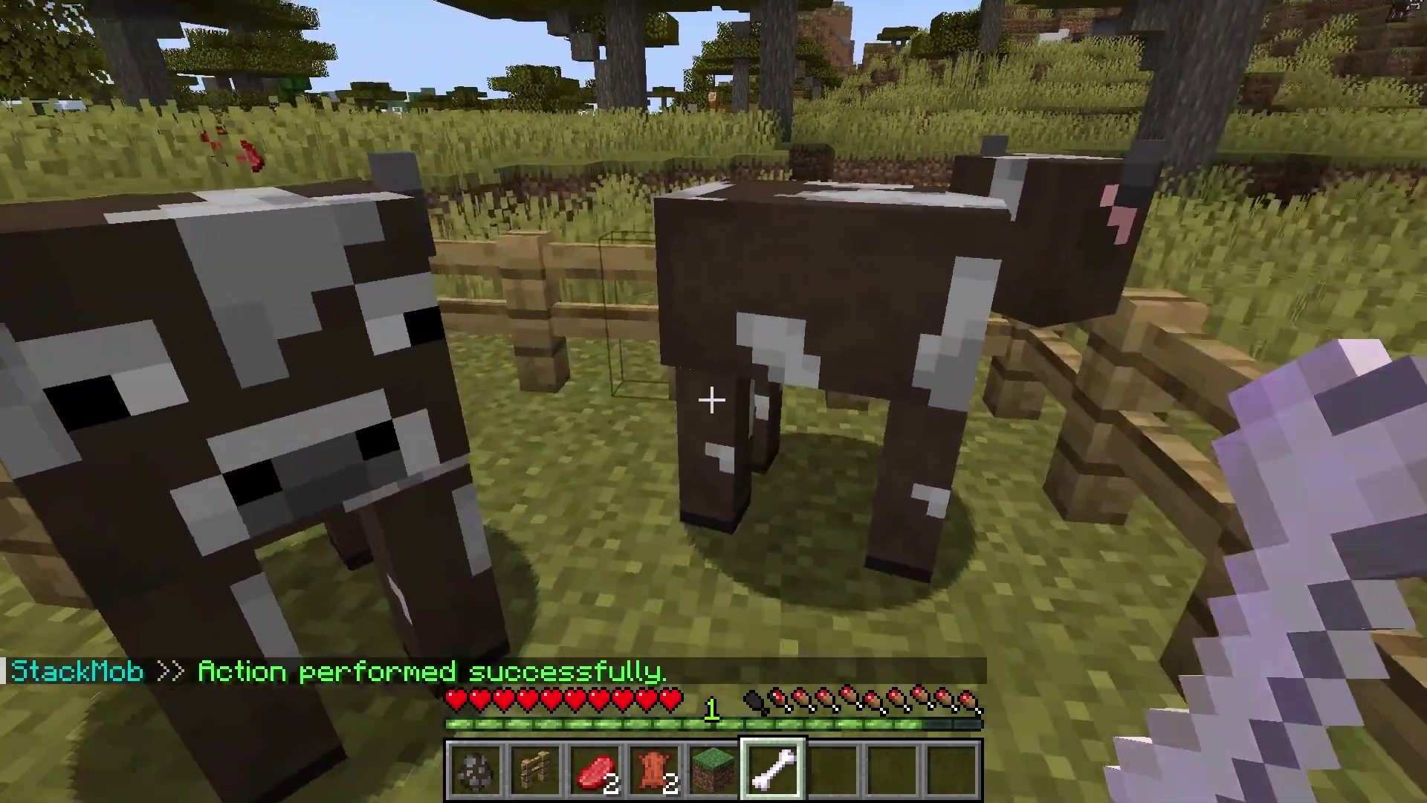
Step: Switch the tool to MODIFY, select the cow stack, and open chat to enter a size
right_click(711, 399, "shift")
right_click(711, 400)
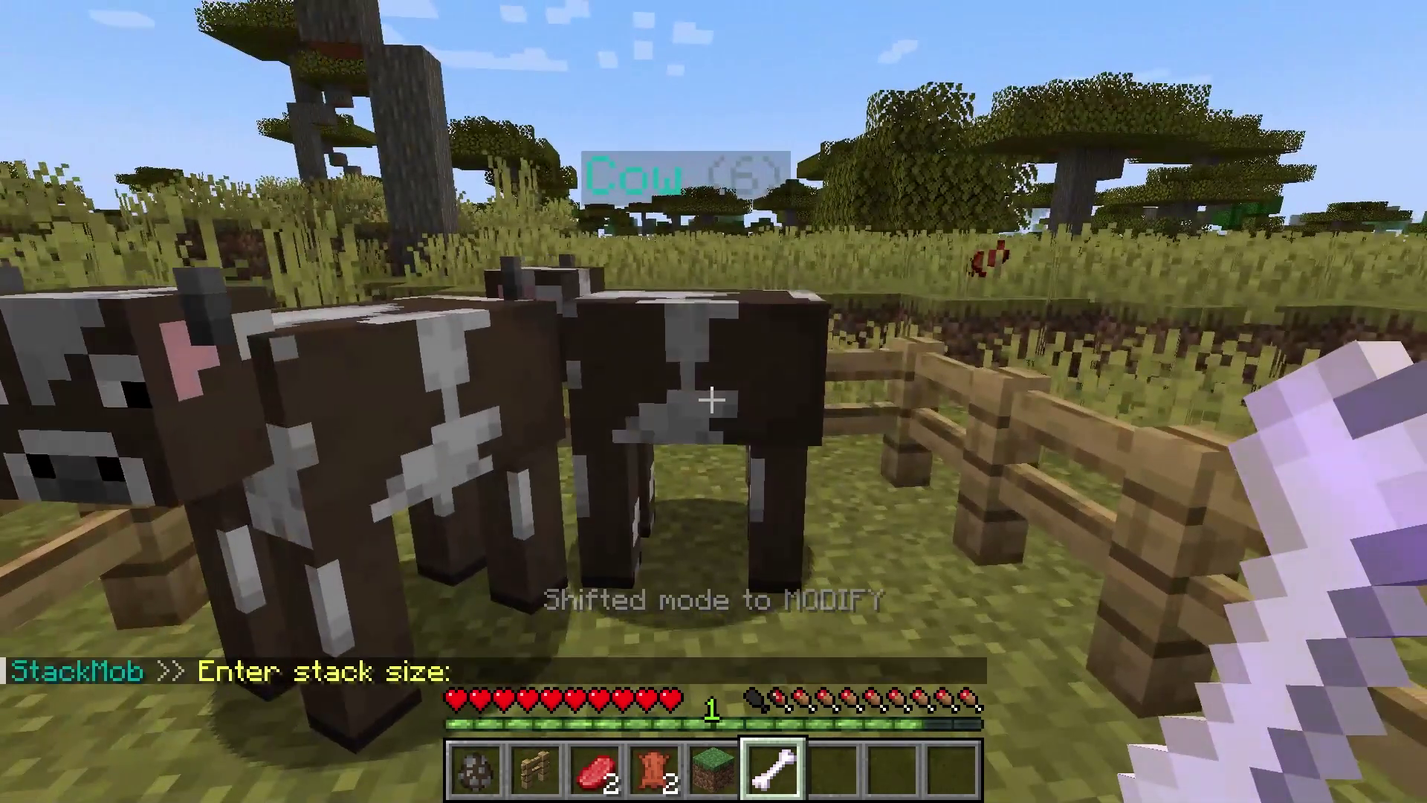
key("t")
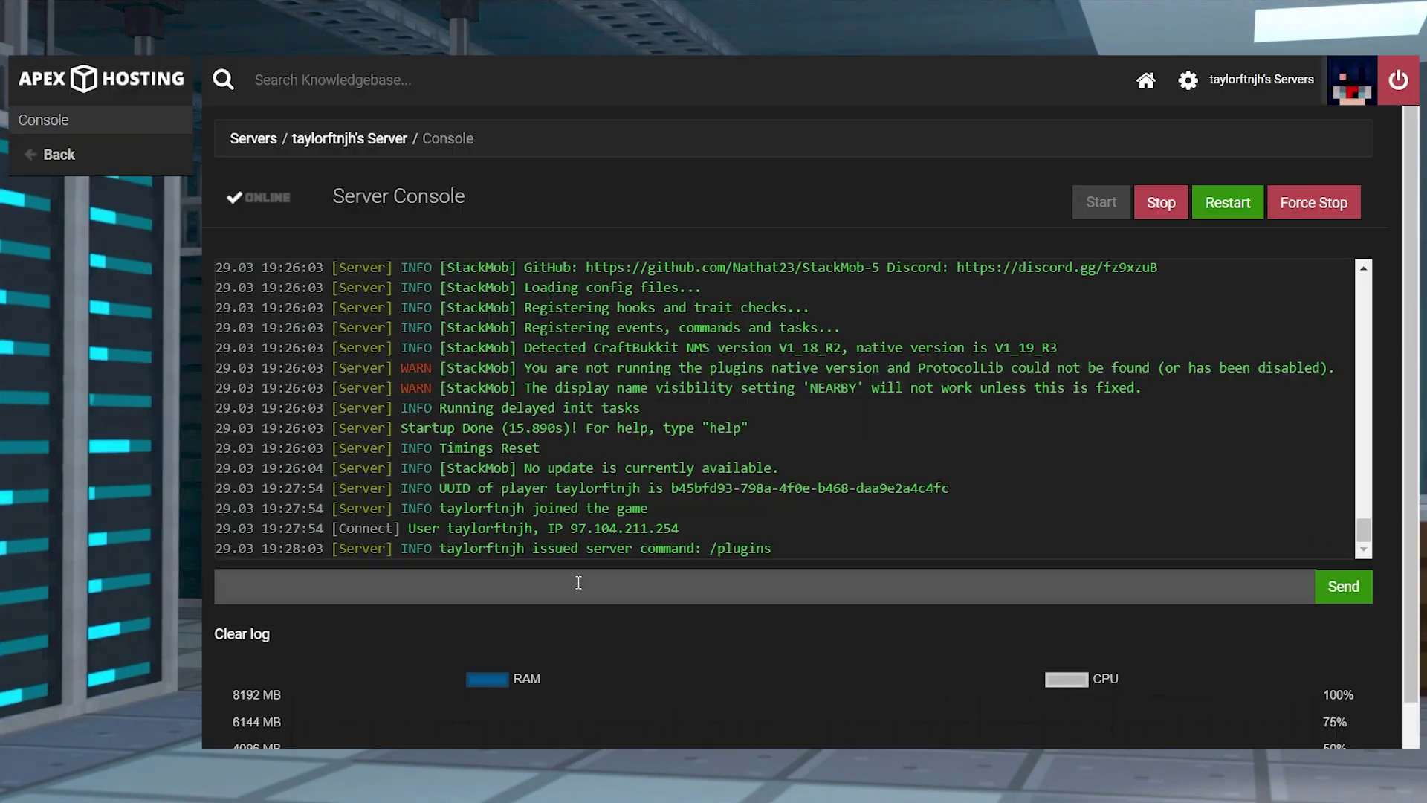
Step: Make the player a server operator by running the op command in the server console
left_click(578, 583)
type("op ")
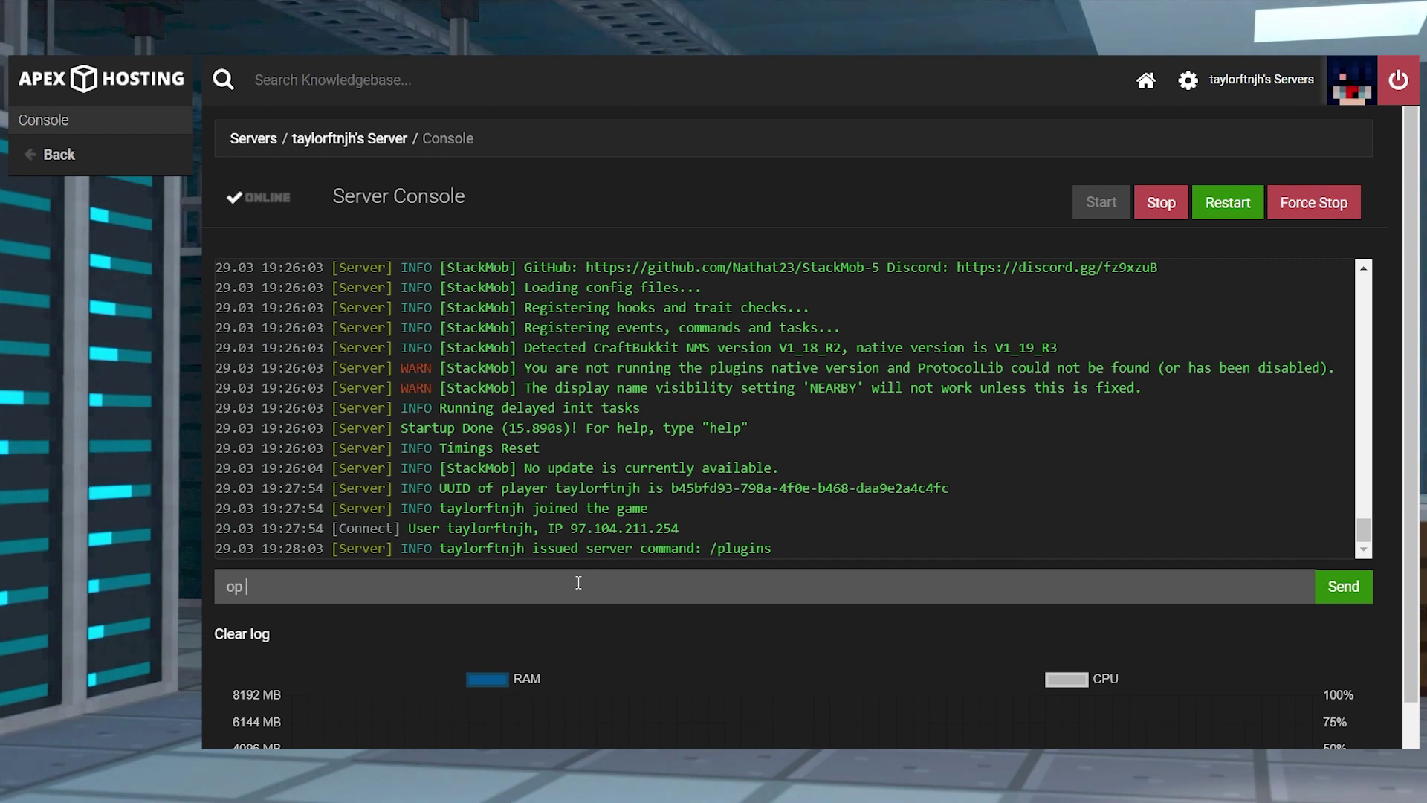
type("taylorftnjh")
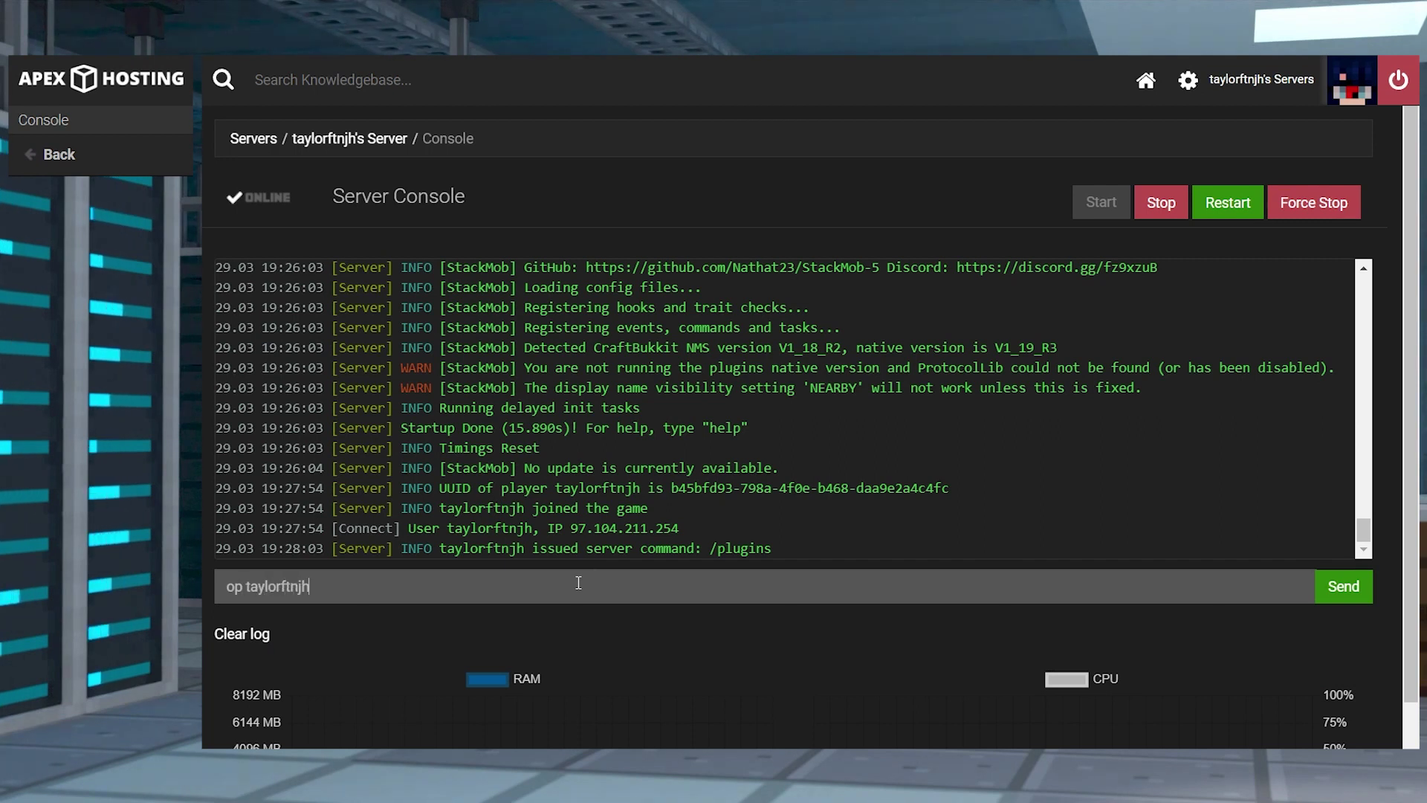
key("Return")
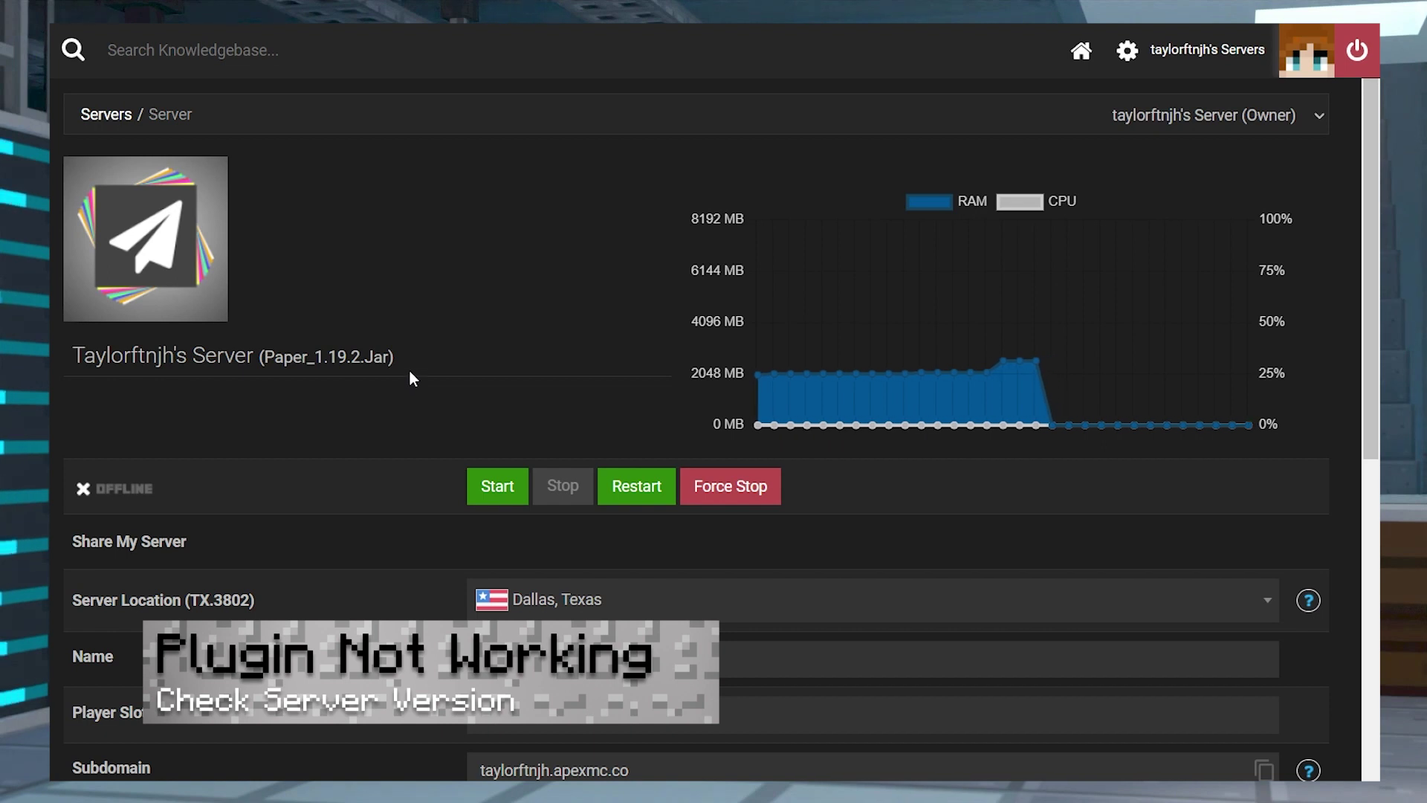
Step: Highlight Paper_1.19.2 on the server overview to confirm the server version
left_click_drag(404, 362, 257, 373)
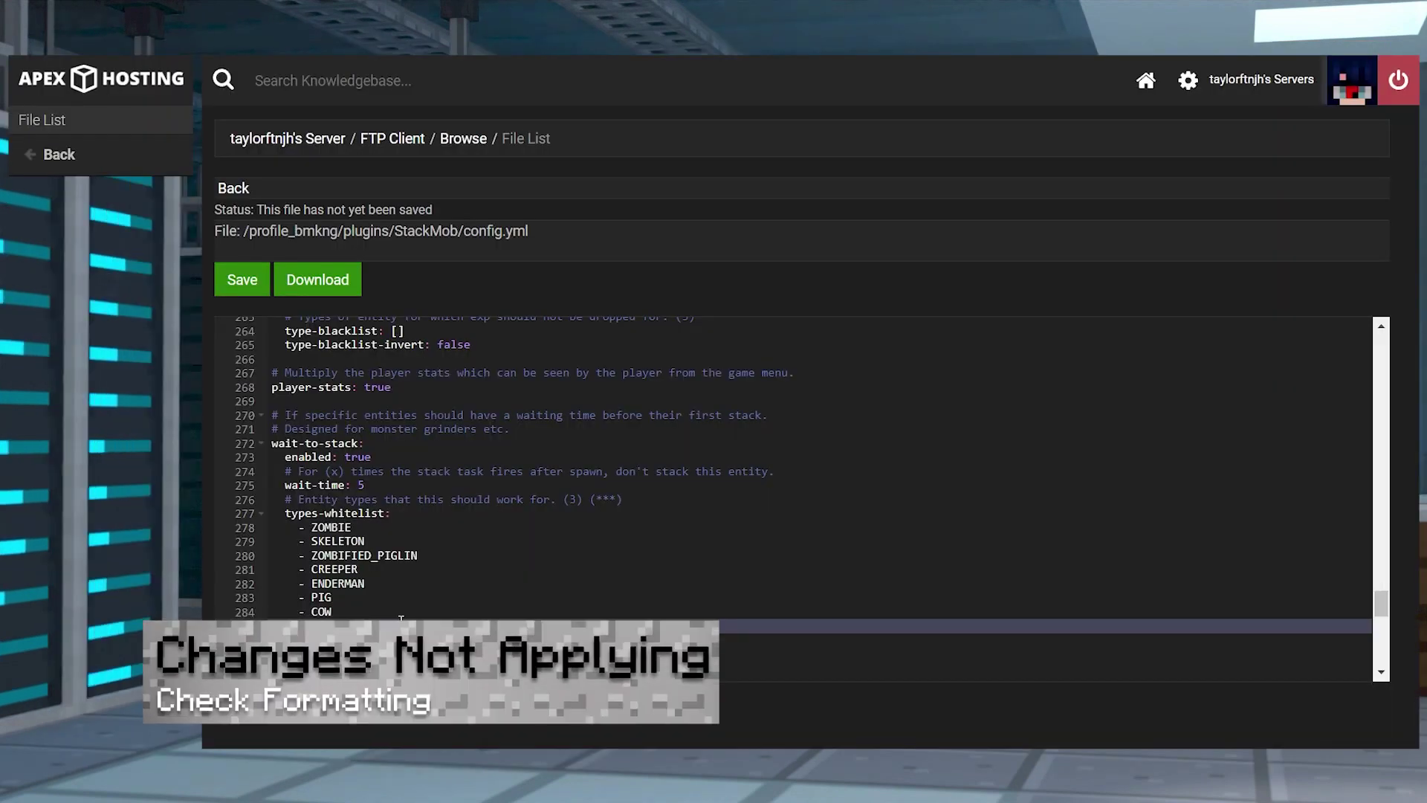
Step: Save config.yml, restart the server, run /sm reload, and retype line 285's chicken in capitals
left_click(242, 279)
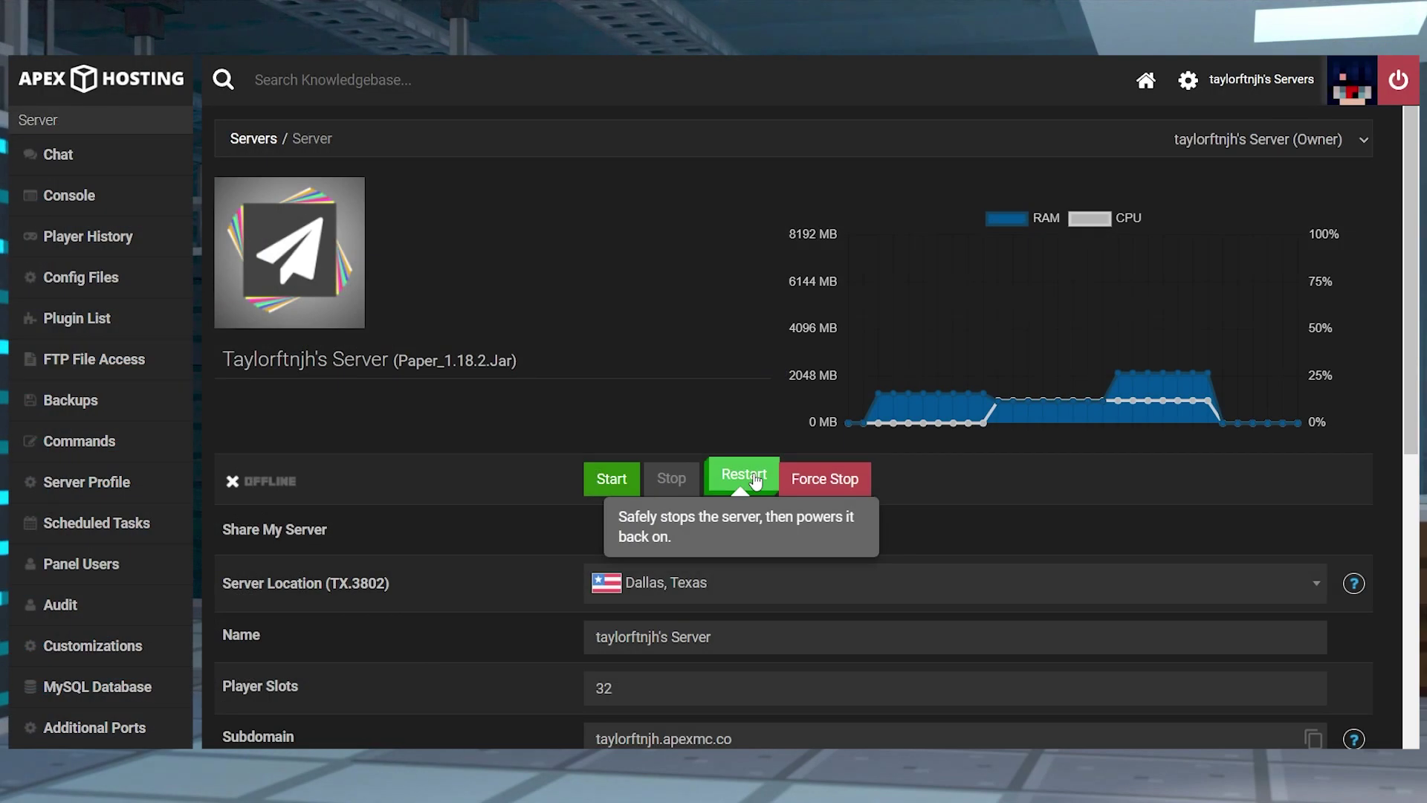
left_click(755, 482)
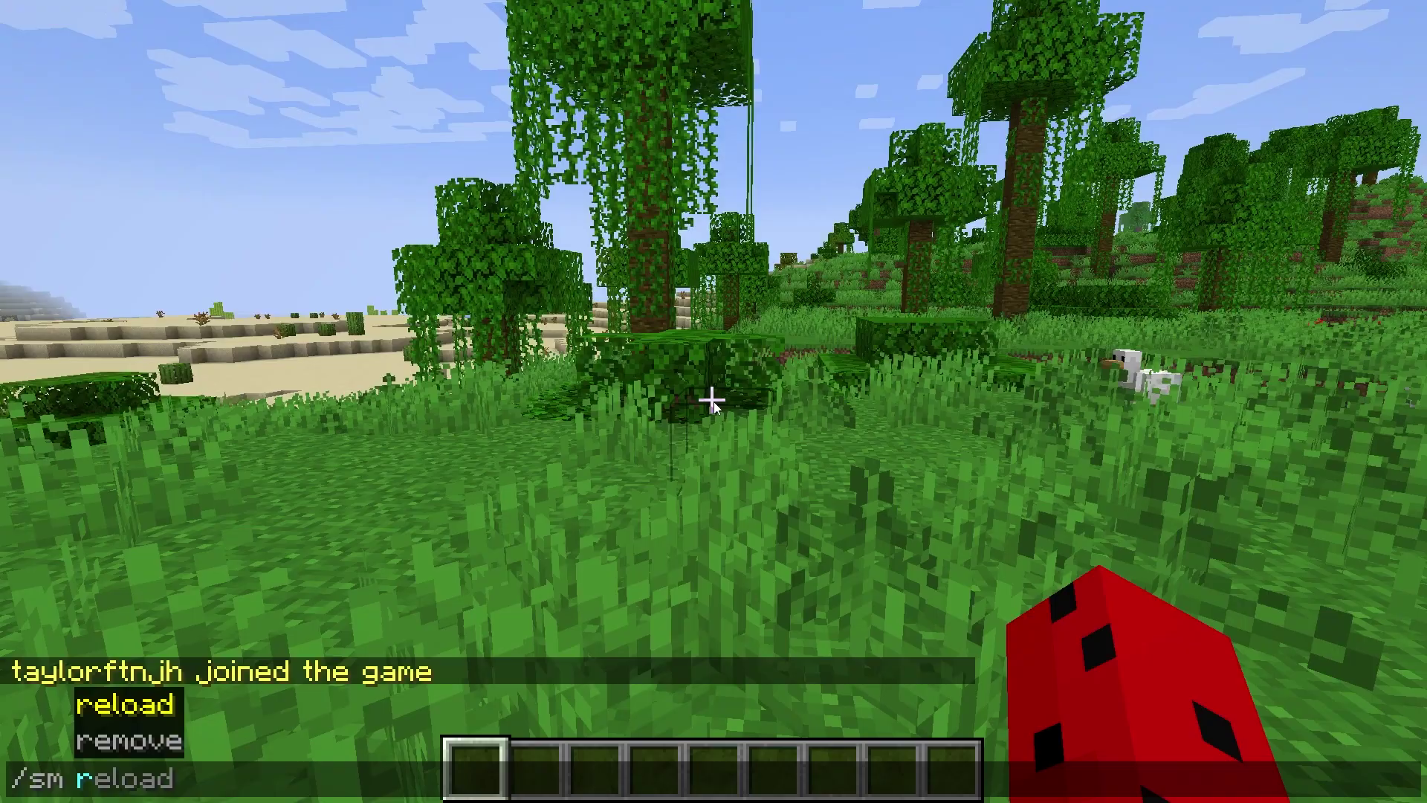
type("load")
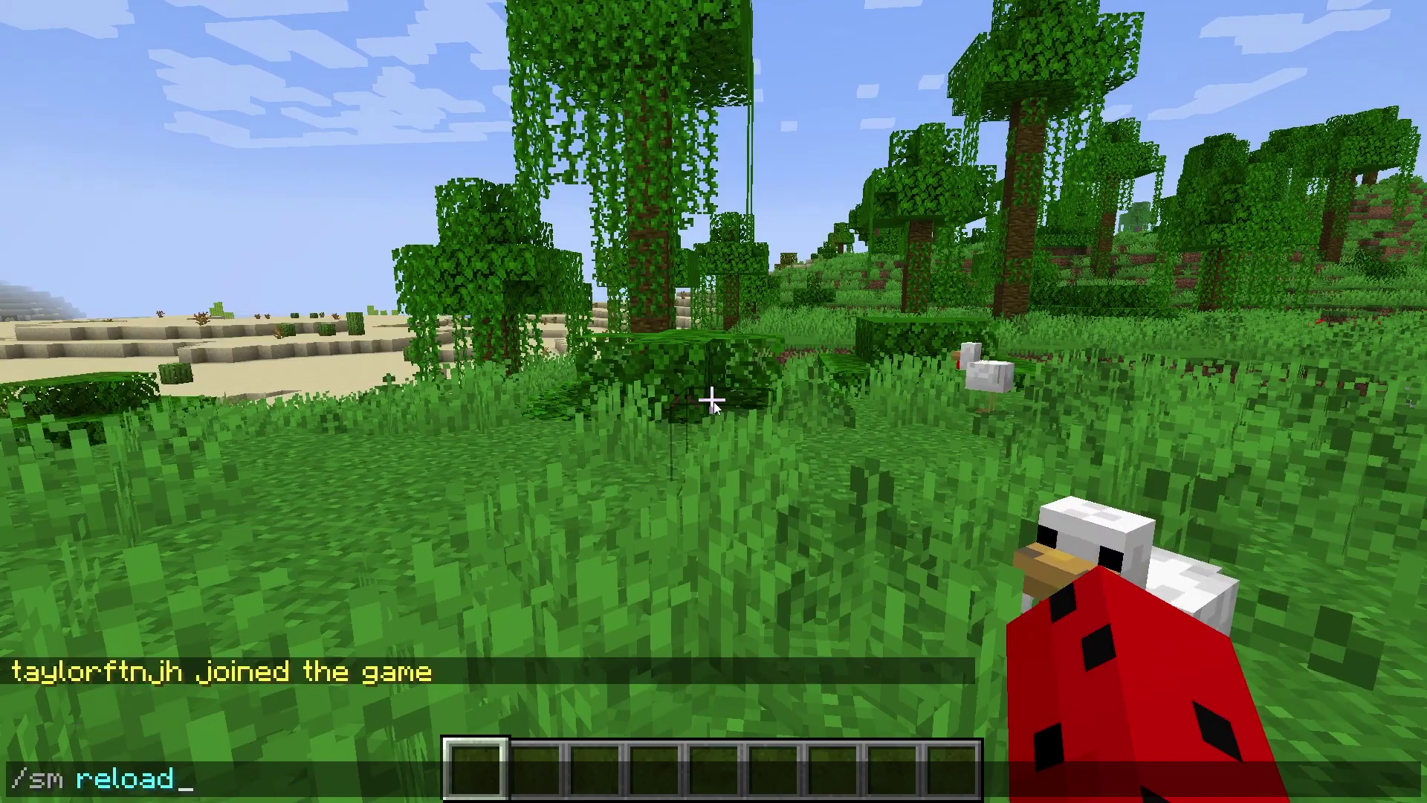
key("Return")
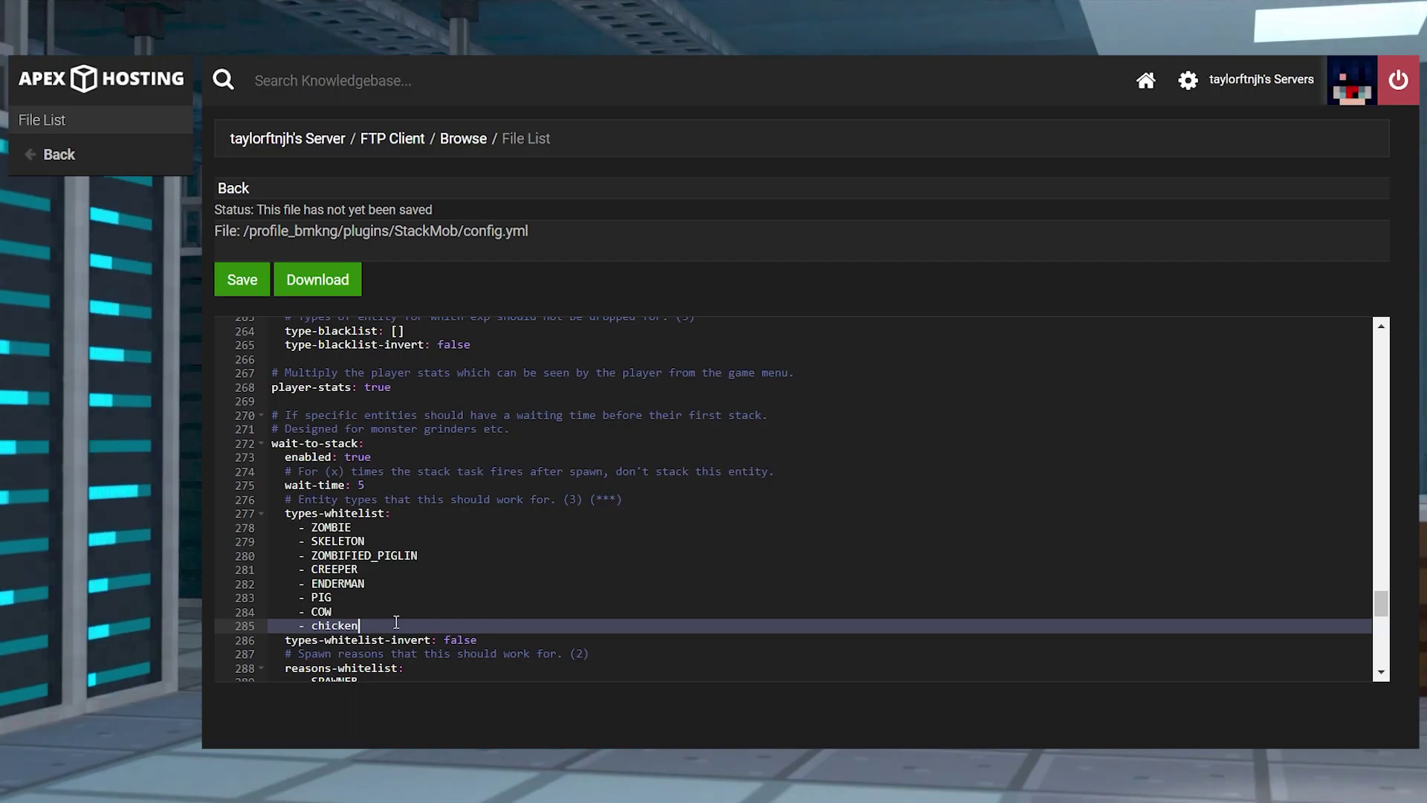
key("BackSpace")
key("BackSpace")
key("BackSpace")
key("BackSpace")
key("BackSpace")
key("BackSpace")
key("BackSpace")
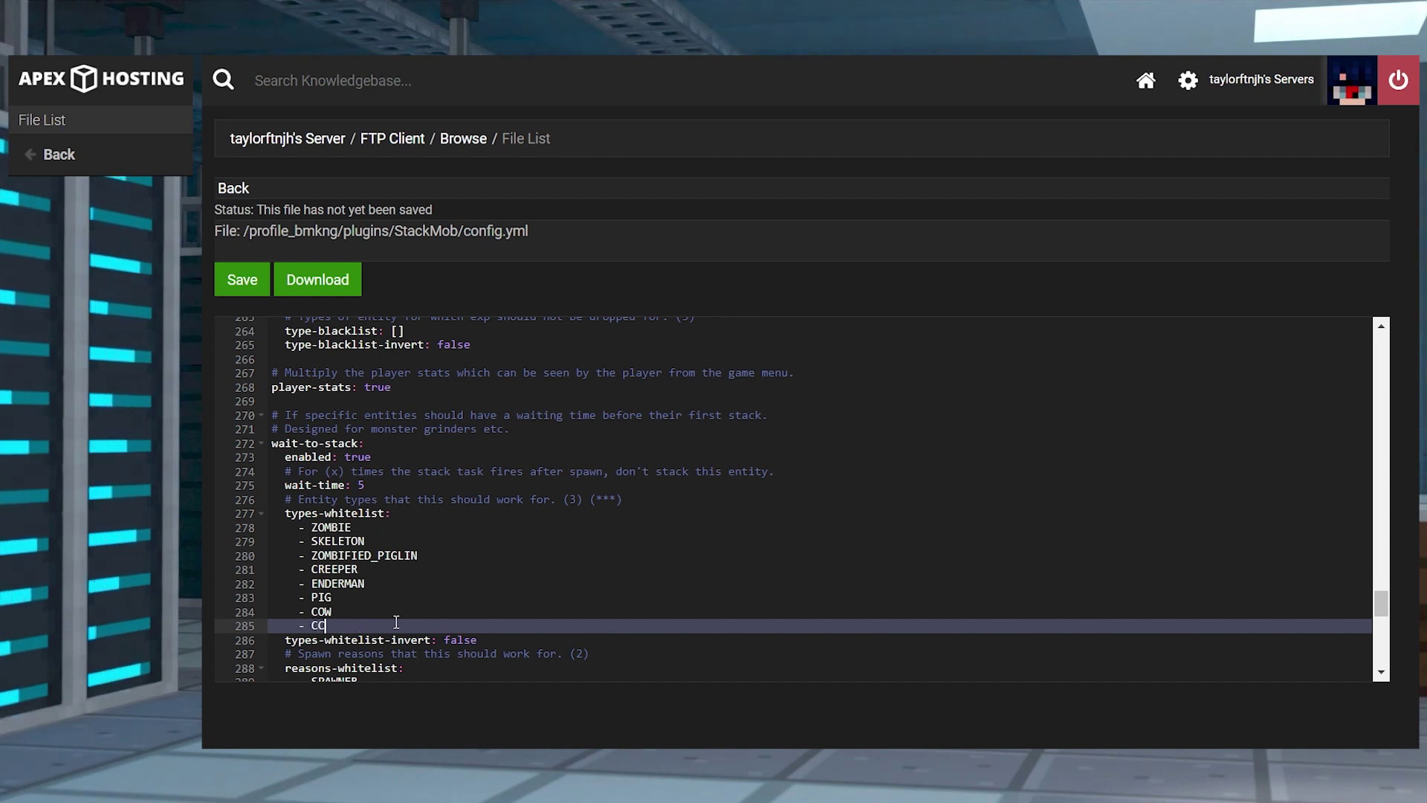
type("CHICKE")
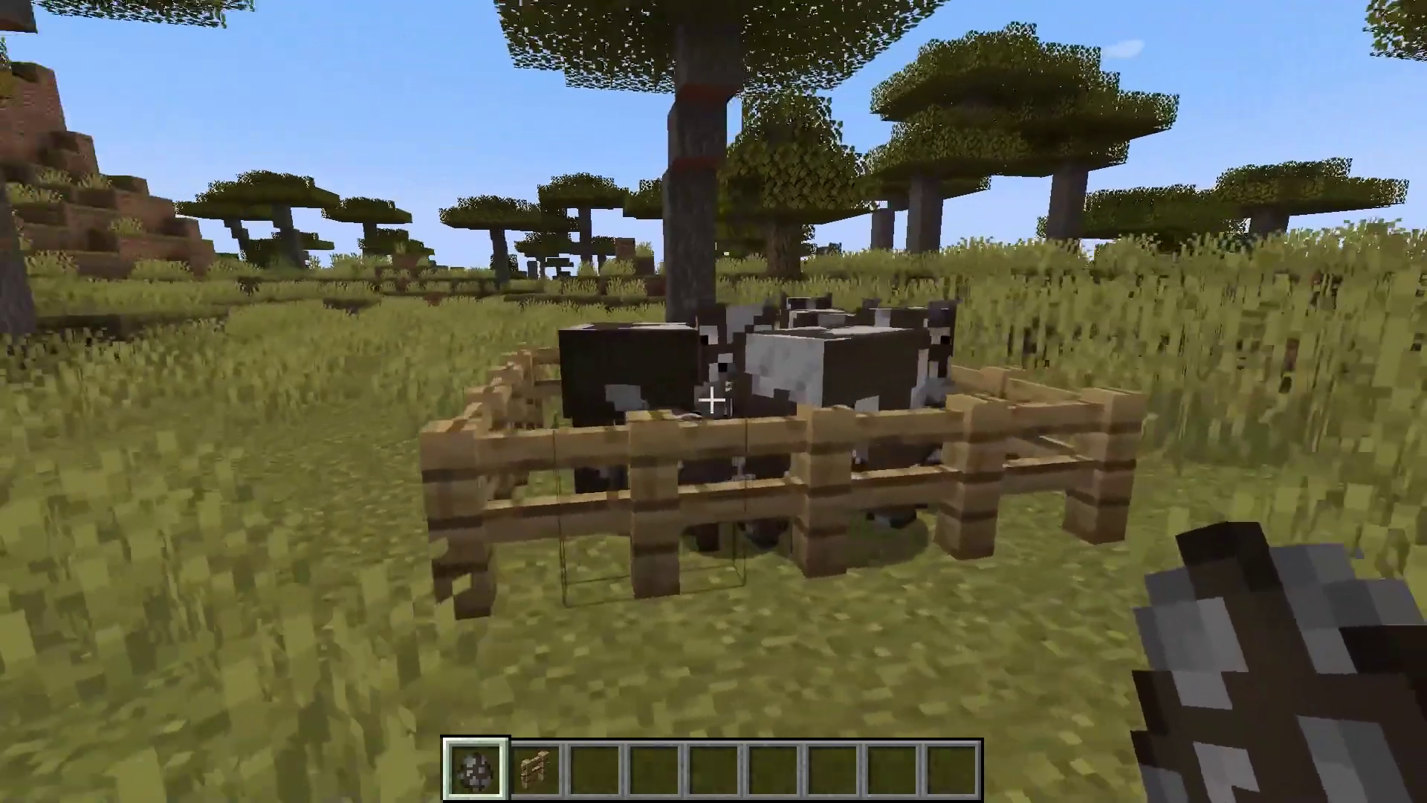
key("w")
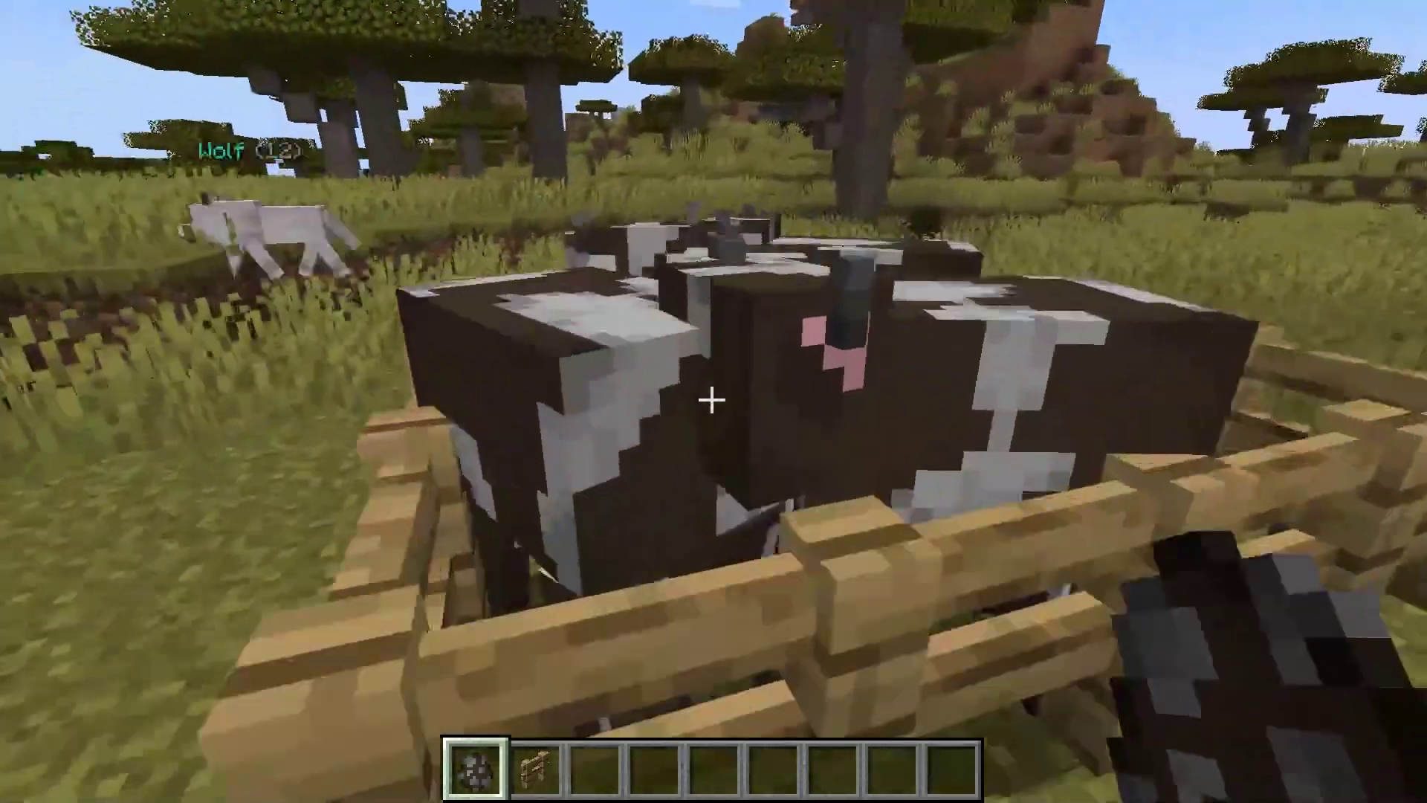
key("a")
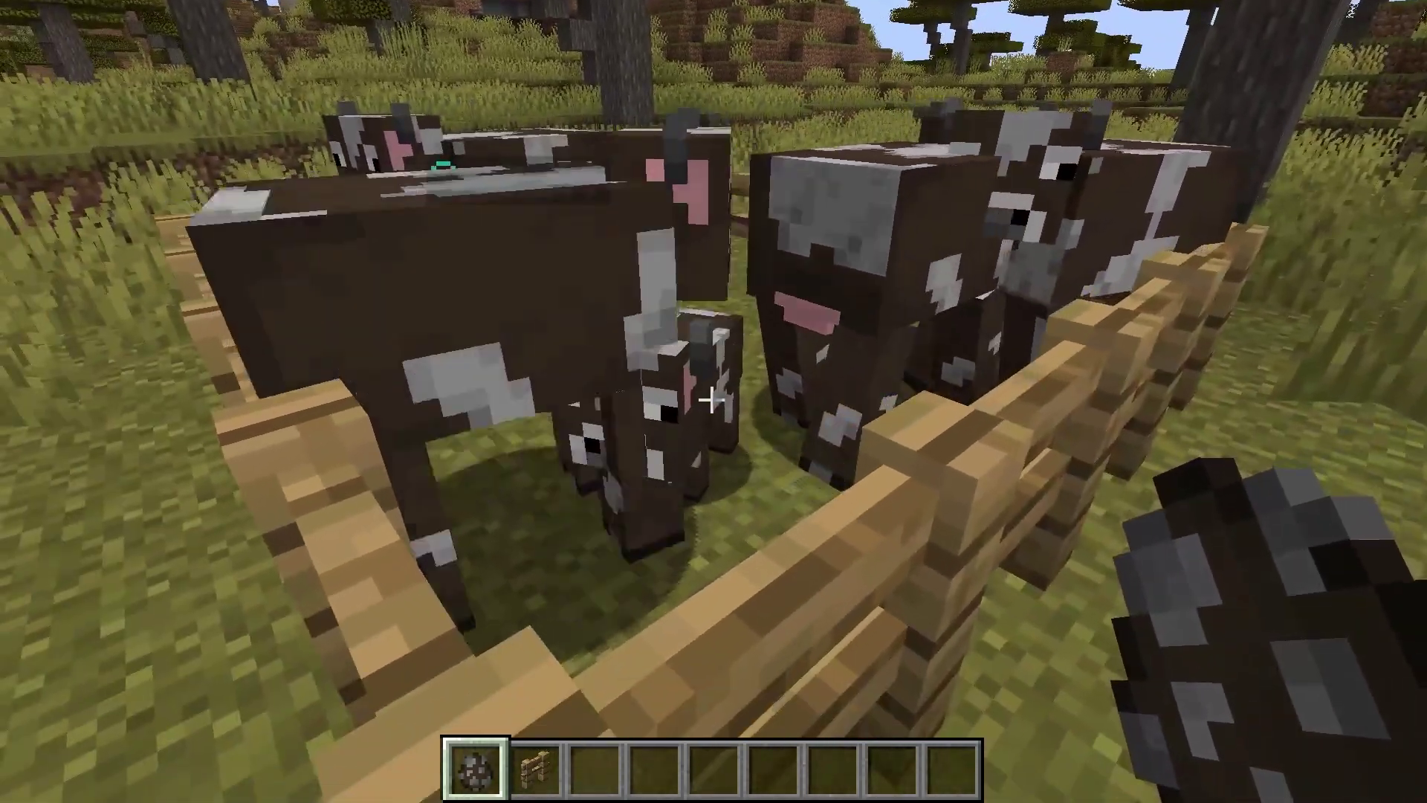
key("s")
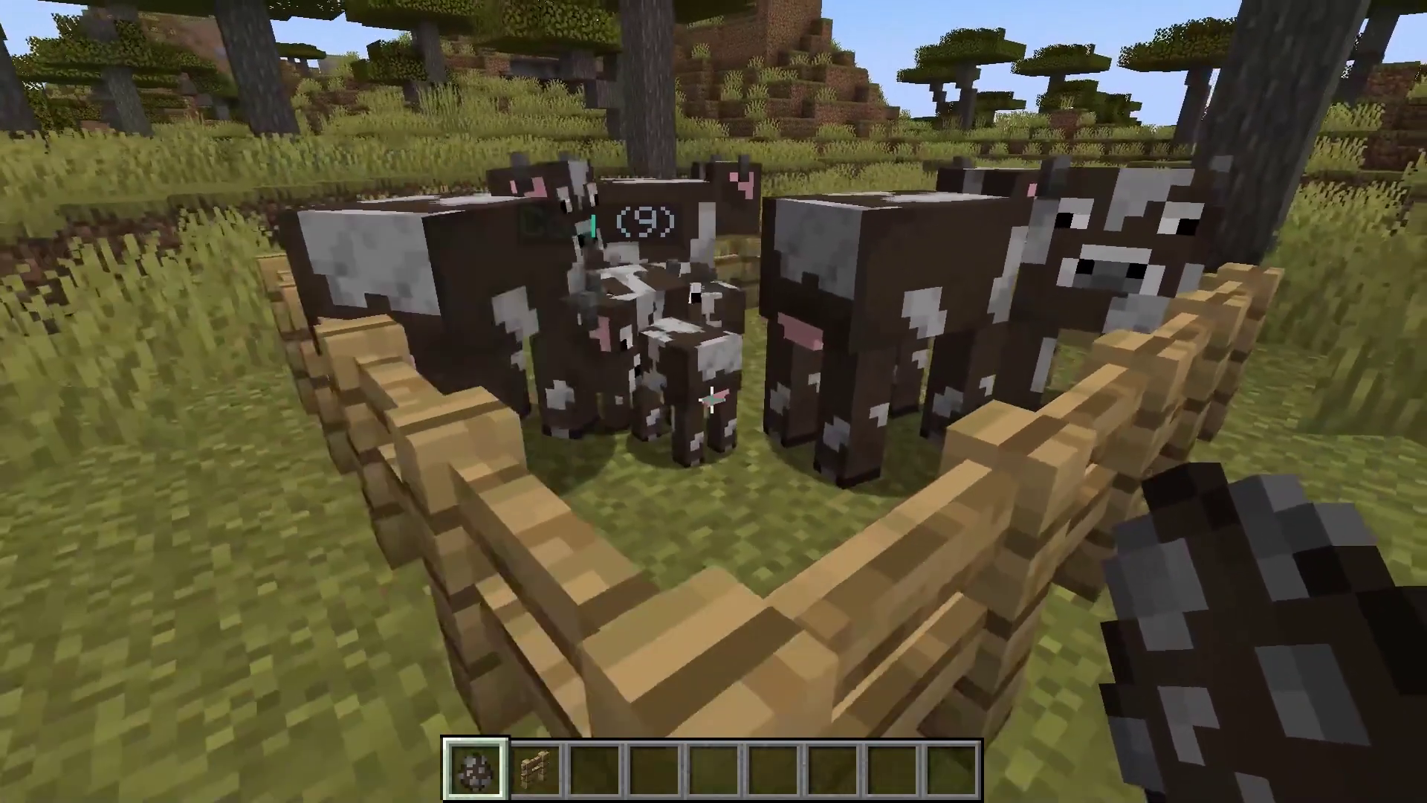
key("w")
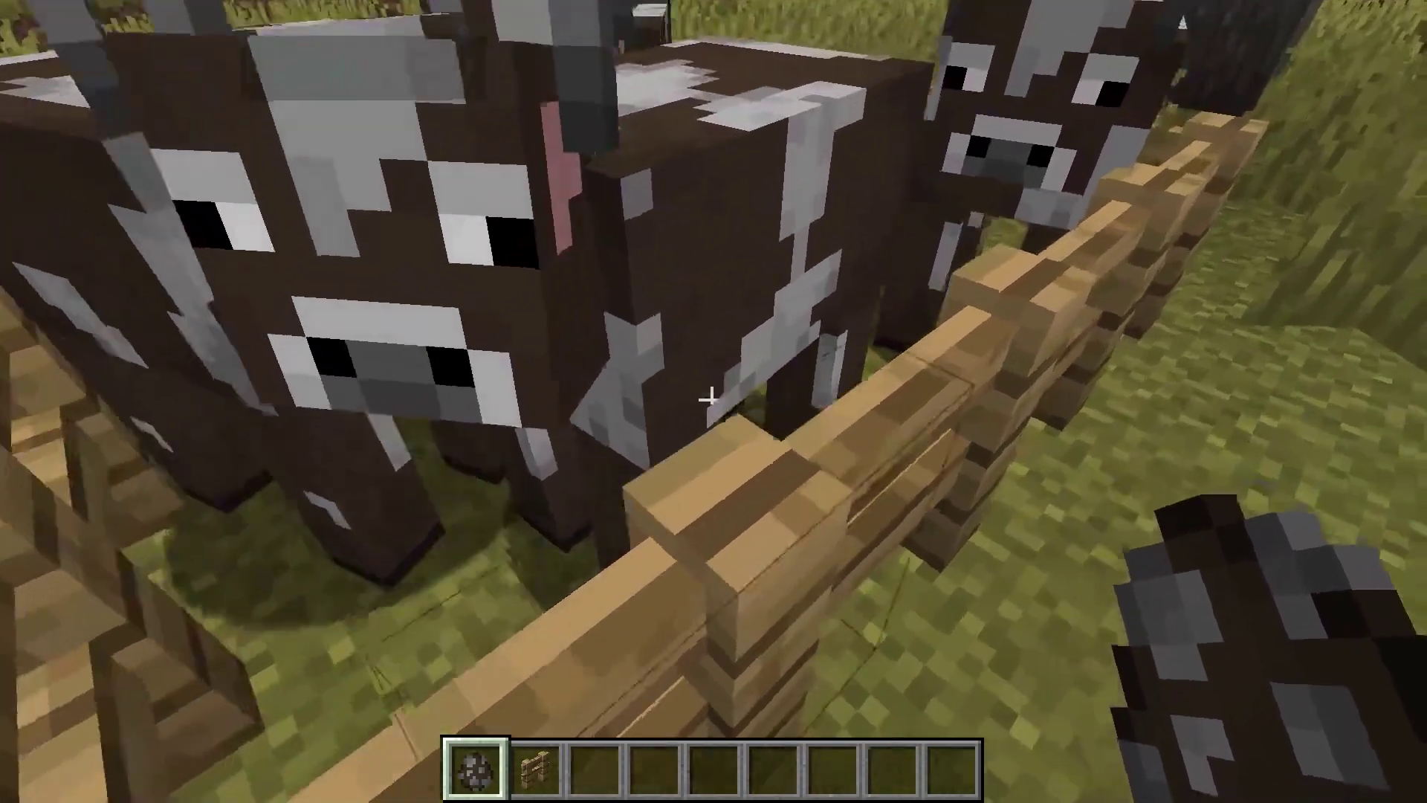
key("s")
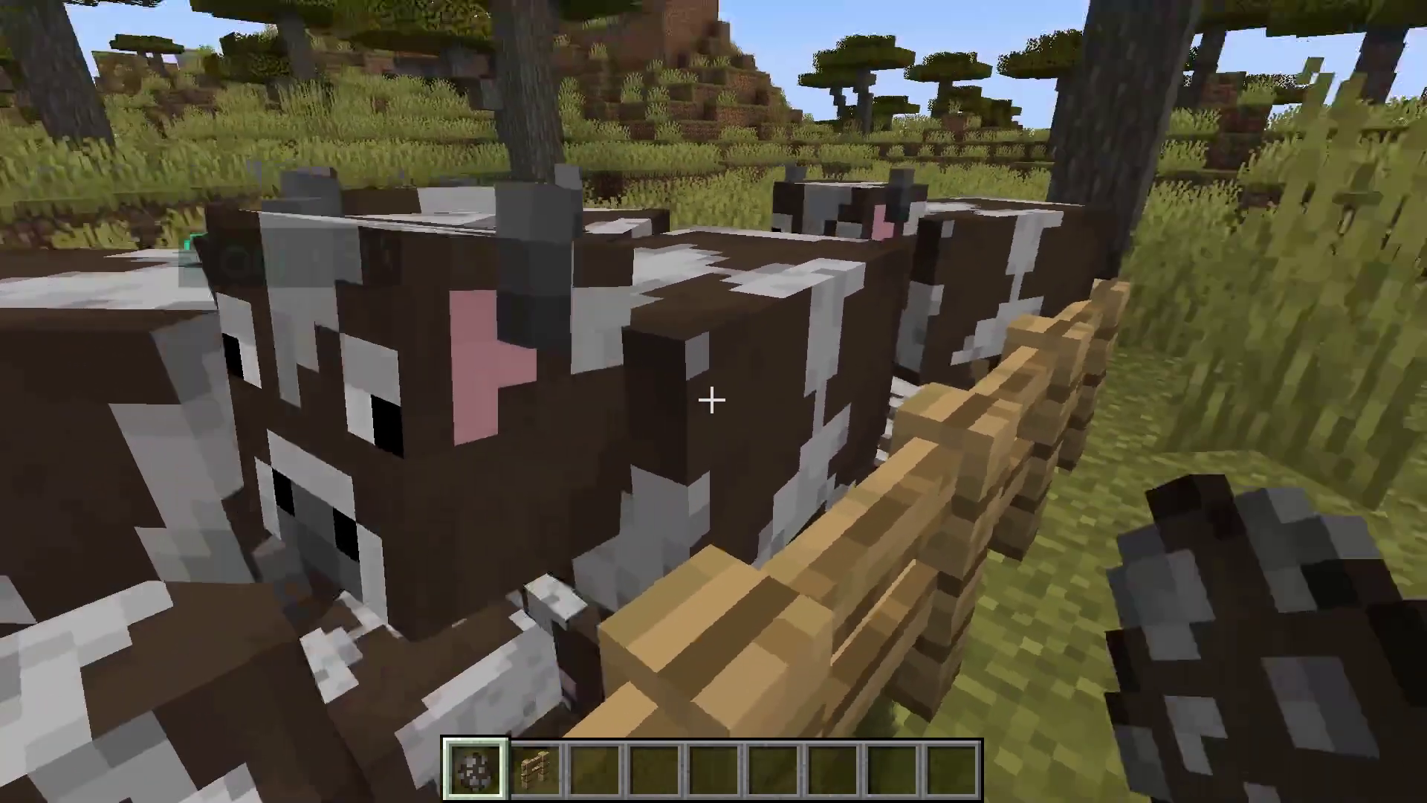